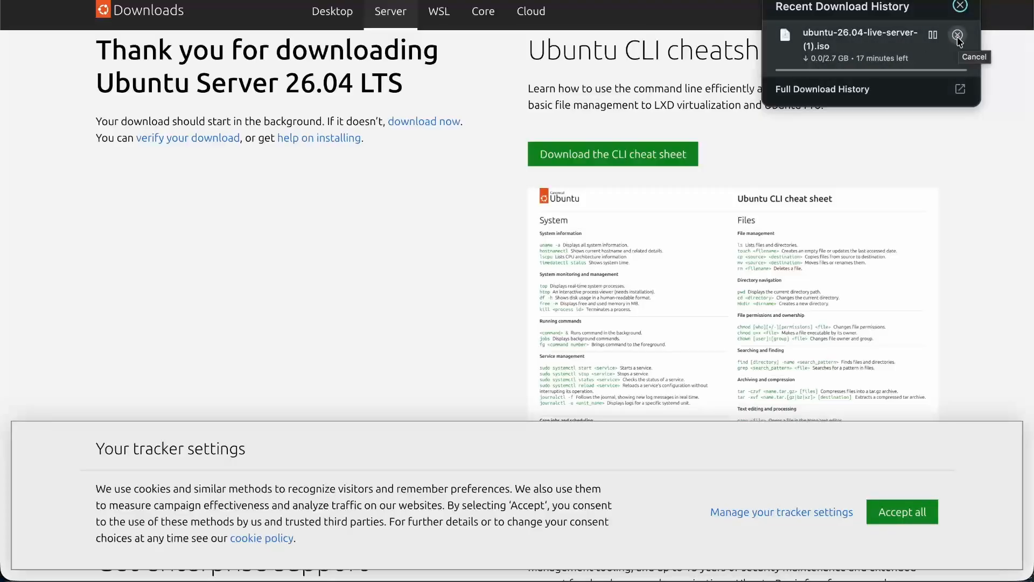
- Cancel the running Ubuntu Server 26.04 ISO download and close the recent download history
{"action": "left_click", "coordinate": [958, 35]}
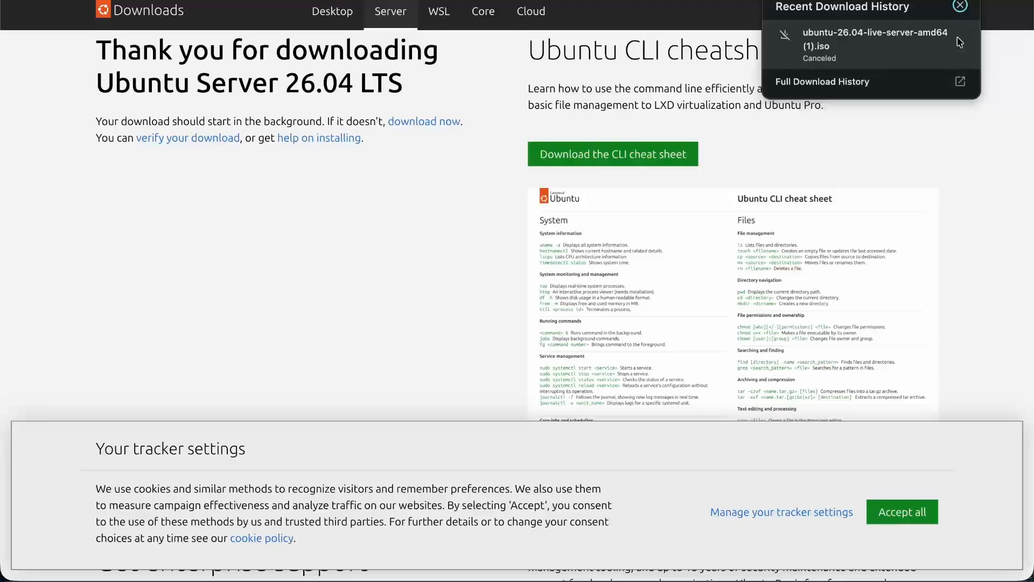
{"action": "left_click", "coordinate": [962, 5]}
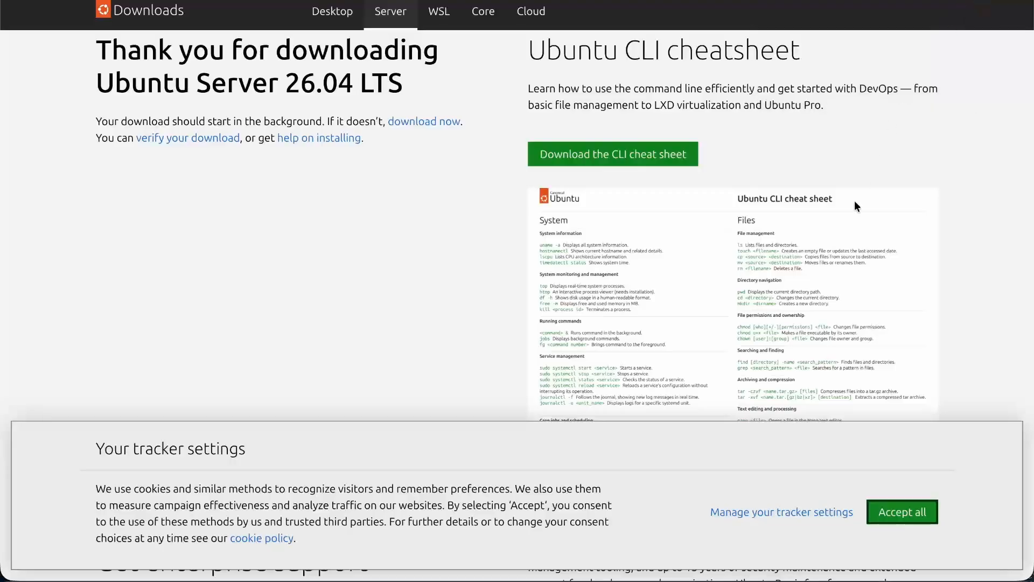
{"action": "scroll", "coordinate": [845, 231], "scroll_direction": "down", "scroll_amount": 5}
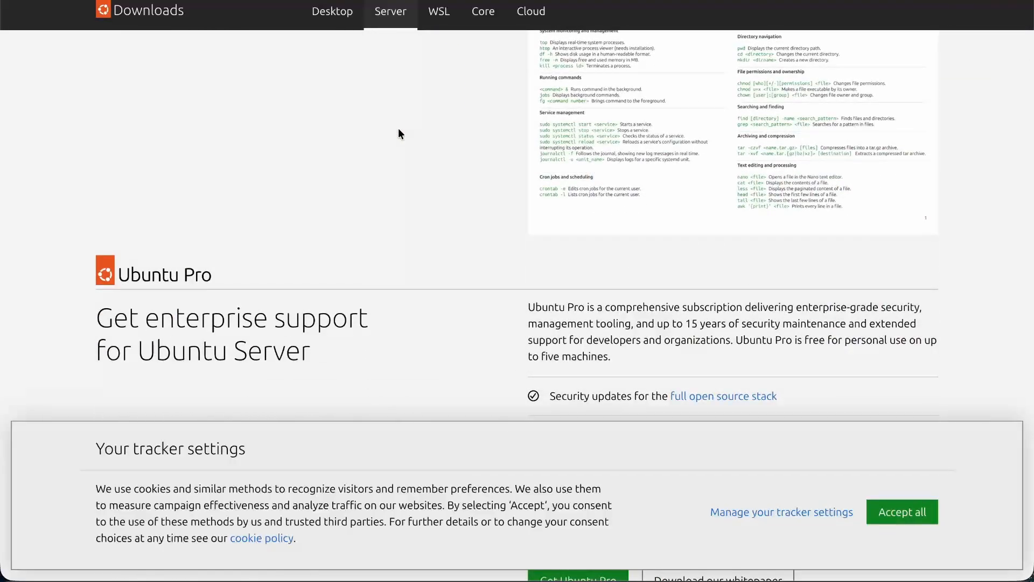
{"action": "scroll", "coordinate": [337, 179], "scroll_direction": "up", "scroll_amount": 6}
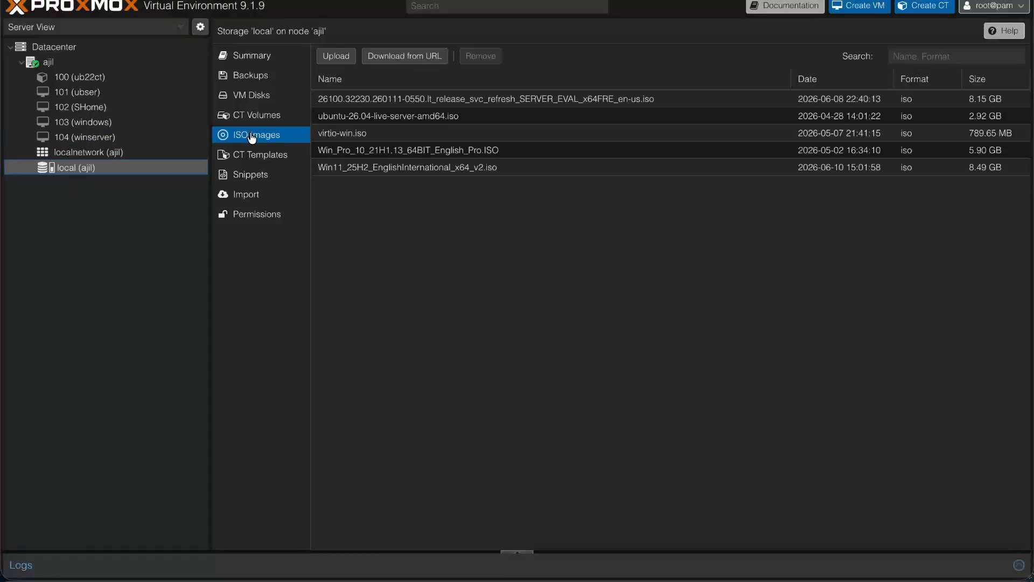
{"action": "left_click", "coordinate": [331, 58]}
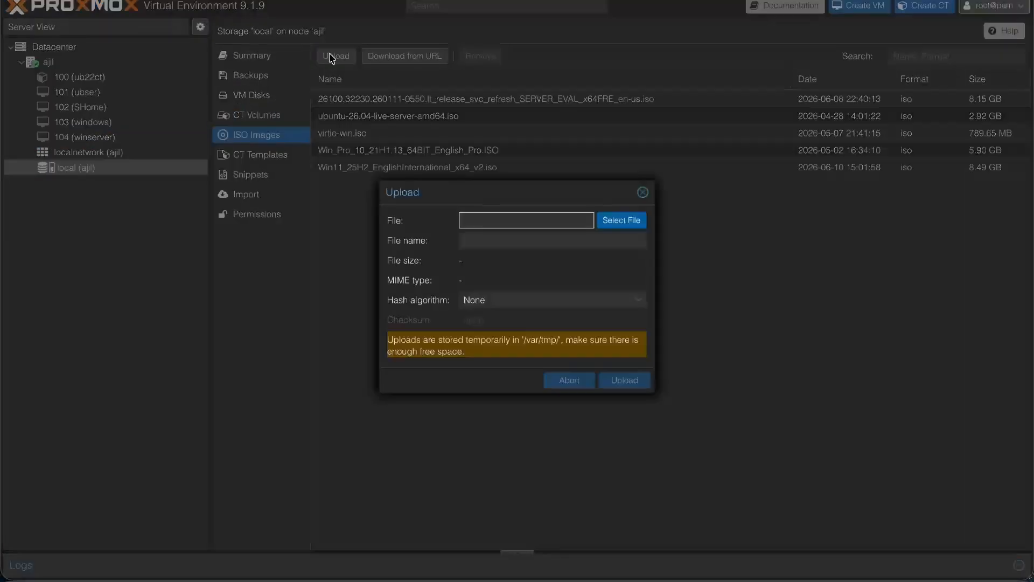
{"action": "left_click", "coordinate": [610, 228]}
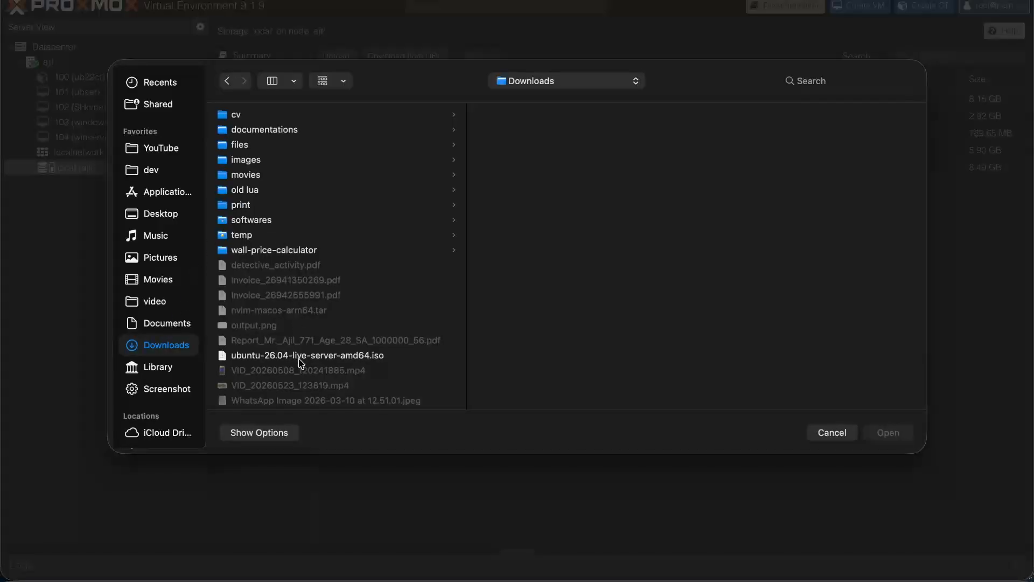
{"action": "left_click", "coordinate": [299, 360]}
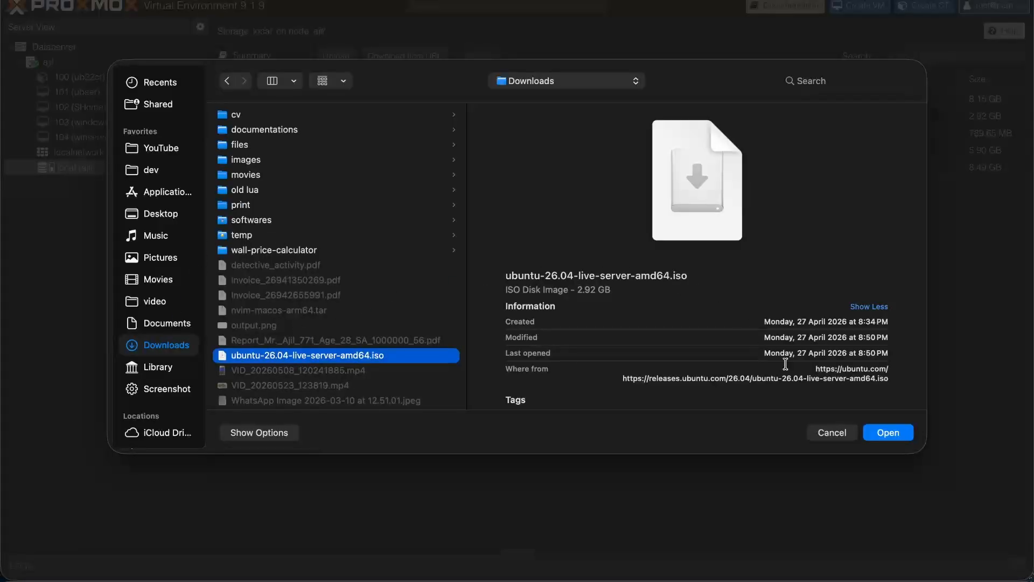
{"action": "left_click", "coordinate": [839, 436]}
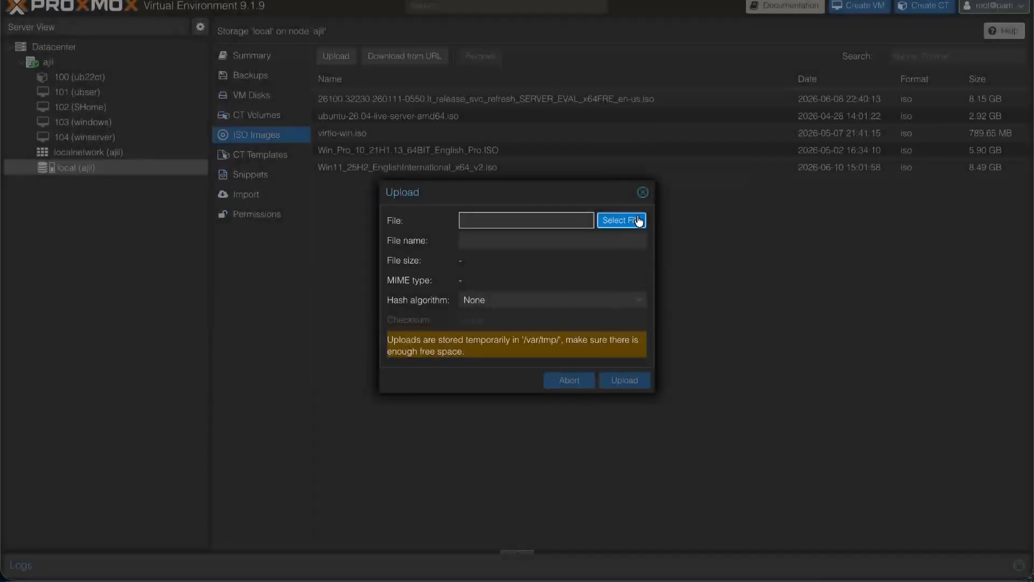
{"action": "left_click", "coordinate": [642, 194]}
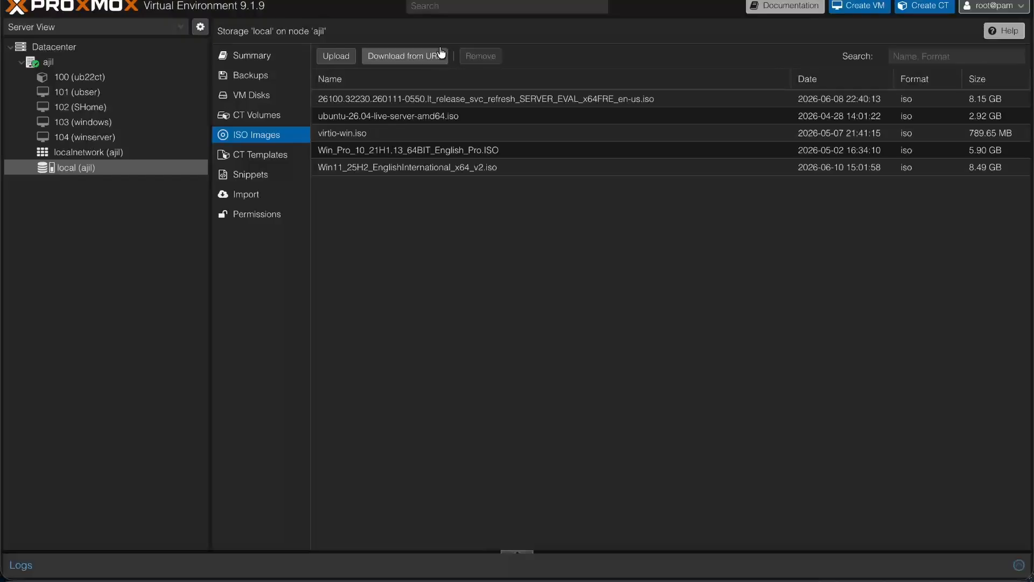
- Start creating a virtual machine on the available node with the name ubuntuServer, keeping the remaining general settings
{"action": "left_click", "coordinate": [872, 17]}
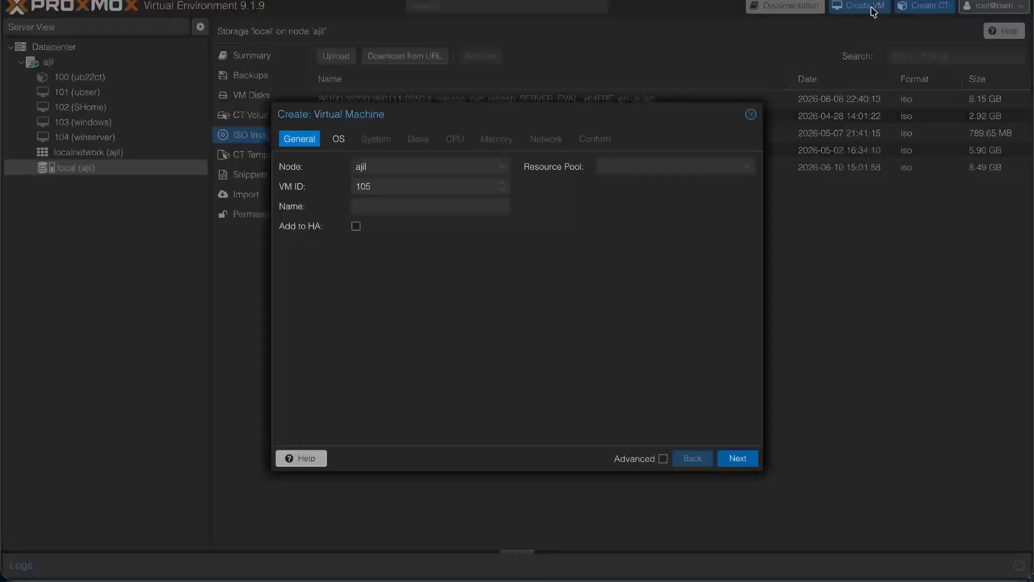
{"action": "left_click", "coordinate": [498, 172]}
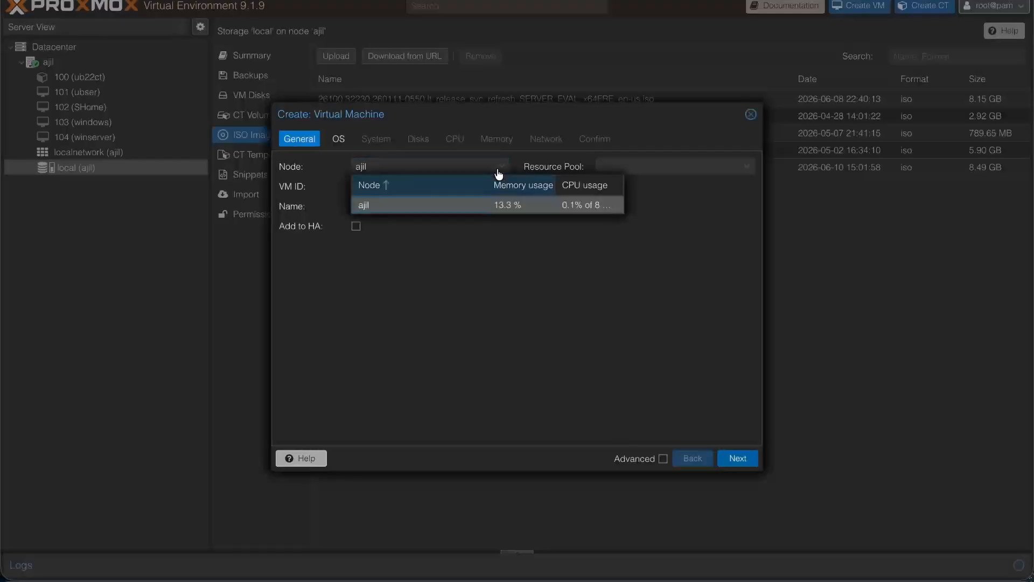
{"action": "left_click", "coordinate": [422, 206]}
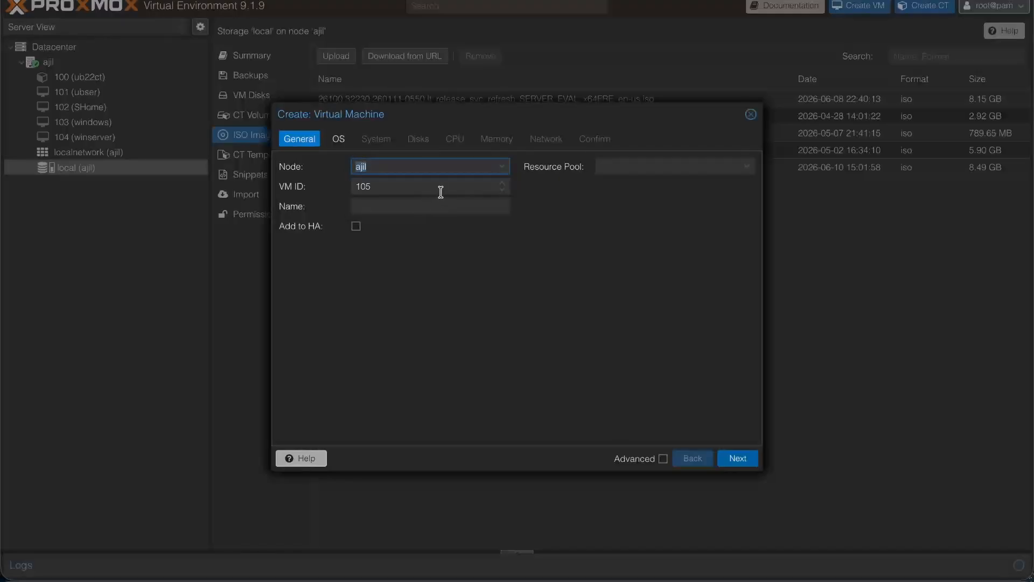
{"action": "left_click", "coordinate": [423, 209]}
{"action": "type", "text": "ubuntuServer"}
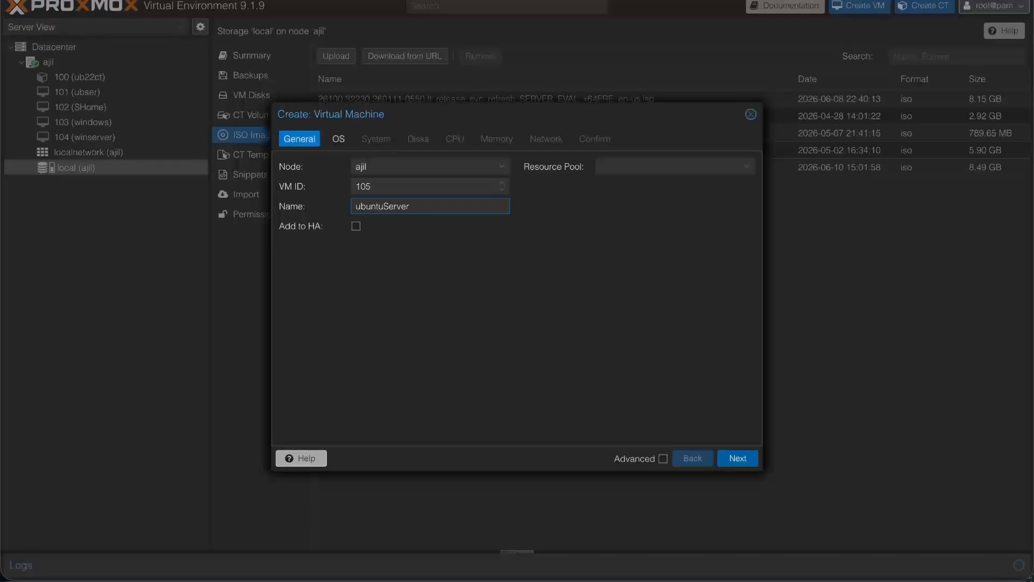
{"action": "left_click", "coordinate": [646, 165]}
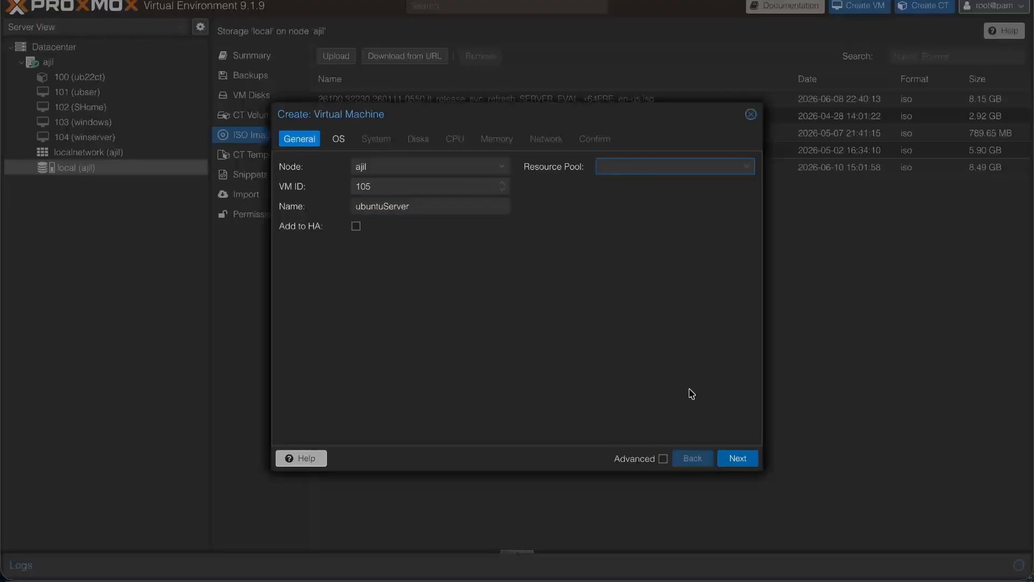
{"action": "left_click", "coordinate": [737, 459]}
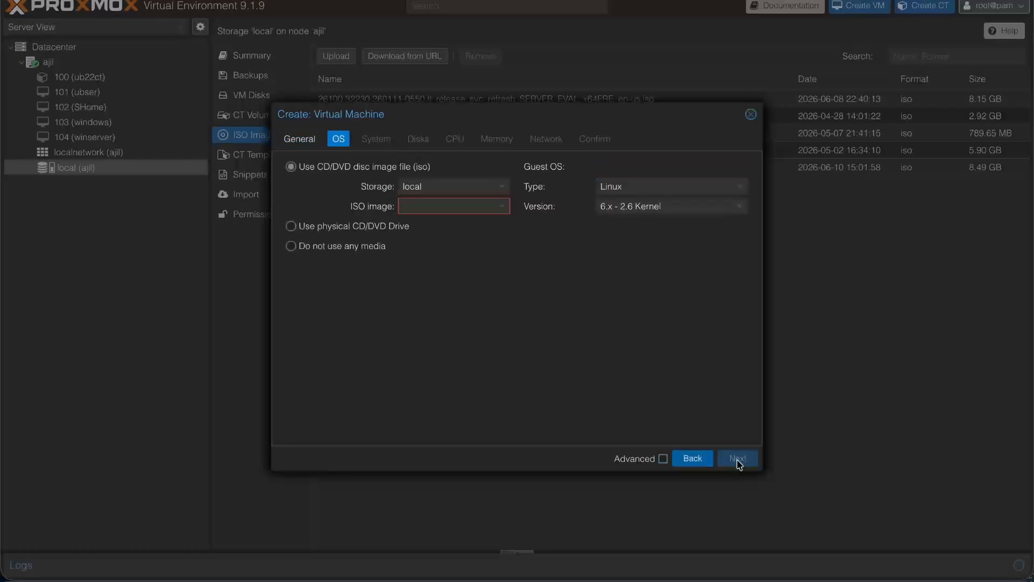
- Use ubuntu-26.04-live-server-amd64.iso from local storage as the installation image and accept the default system and disk settings
{"action": "left_click", "coordinate": [466, 210]}
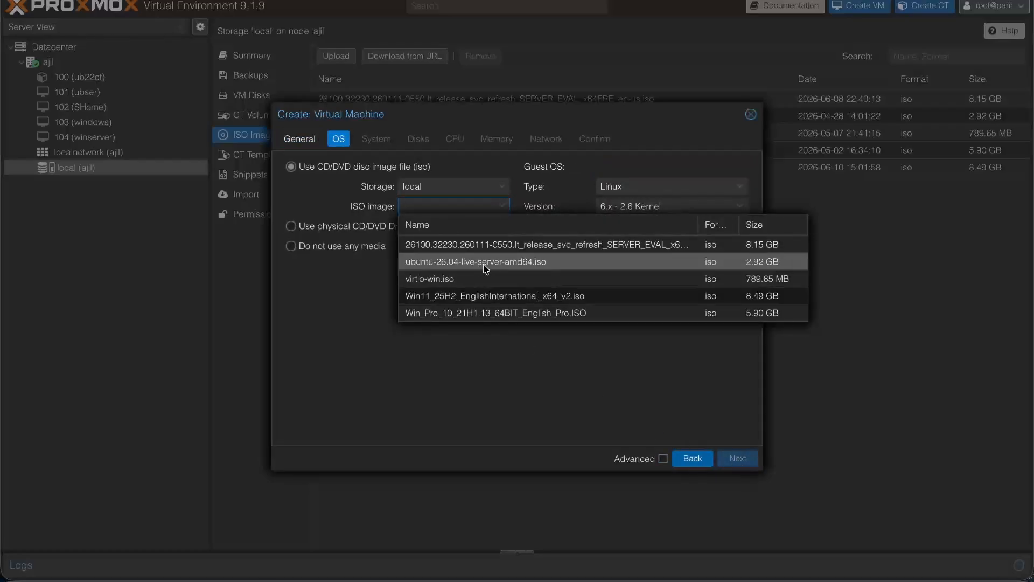
{"action": "left_click", "coordinate": [528, 262]}
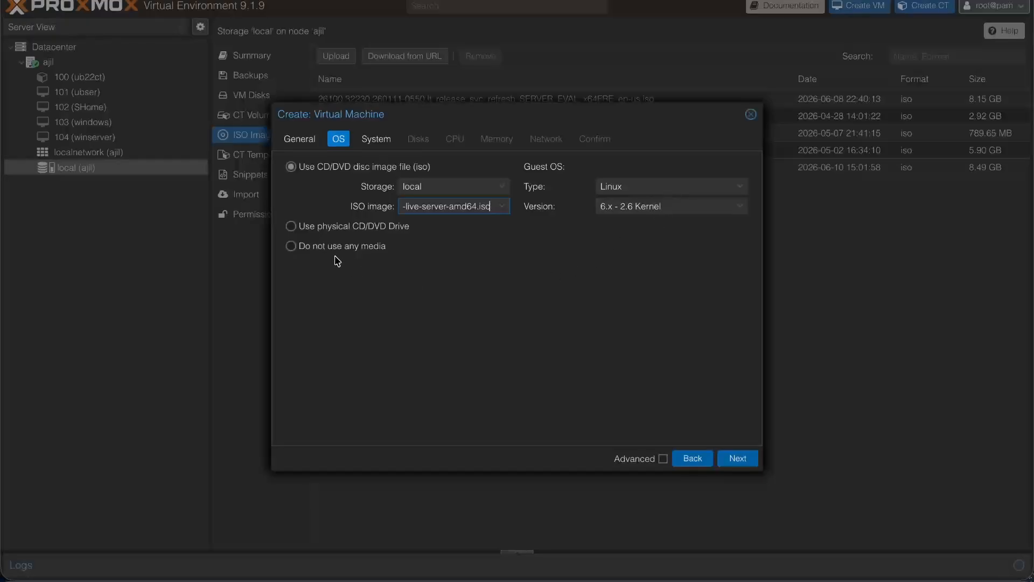
{"action": "left_click", "coordinate": [732, 462]}
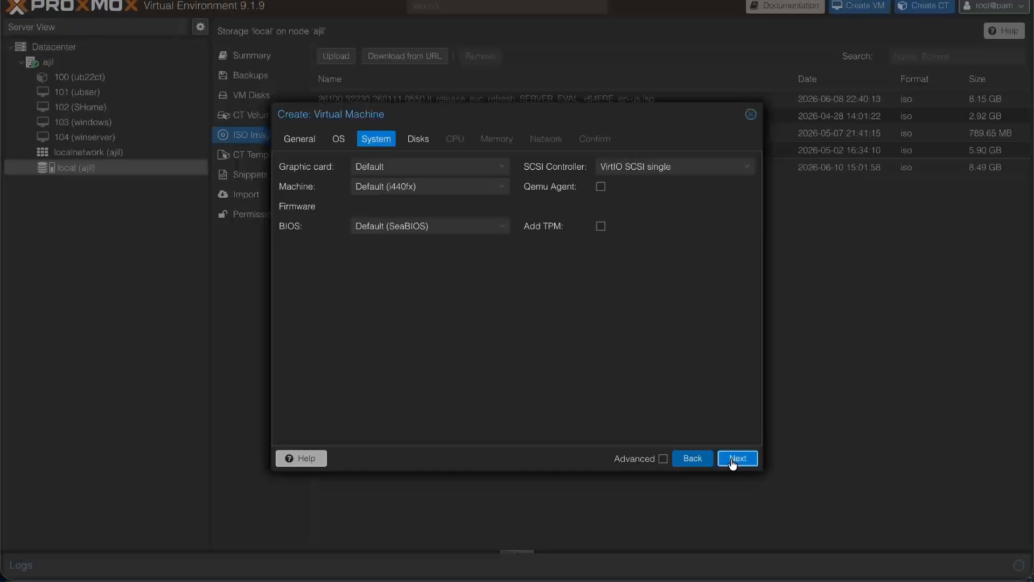
{"action": "left_click", "coordinate": [732, 462]}
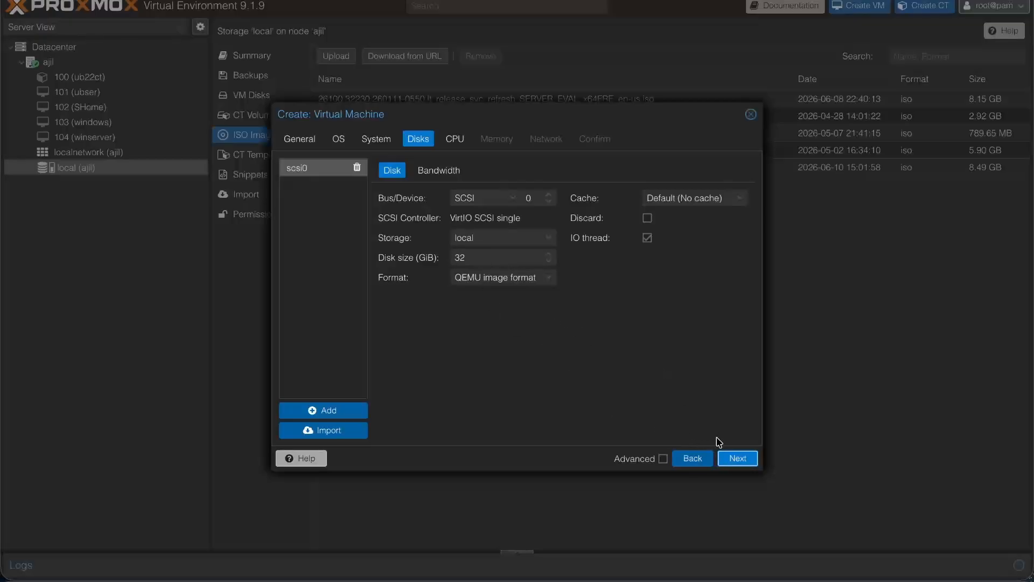
{"action": "left_click", "coordinate": [734, 461]}
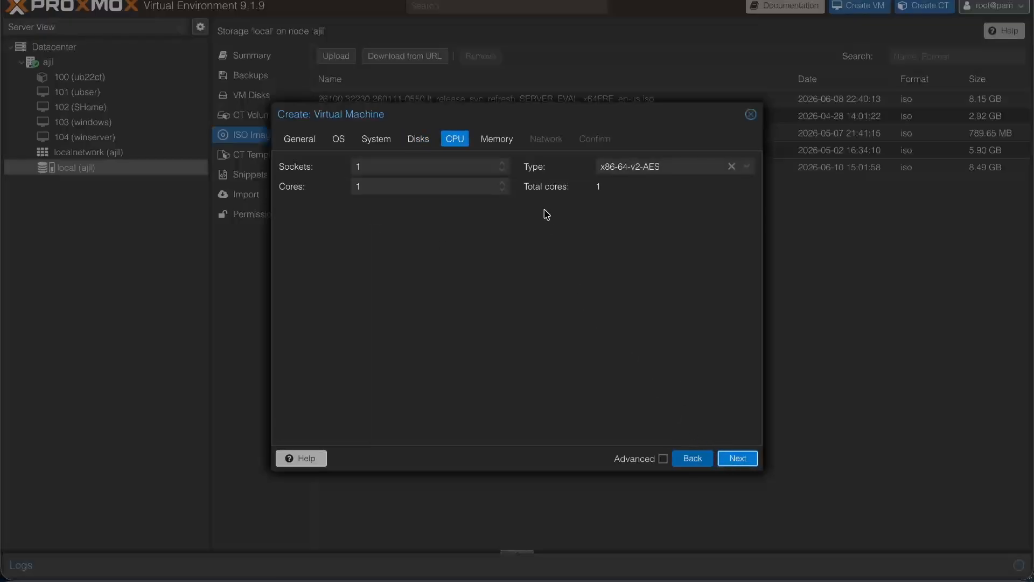
- Give the virtual machine 4 CPU cores and 4096 MiB of memory
{"action": "triple_click", "coordinate": [503, 184]}
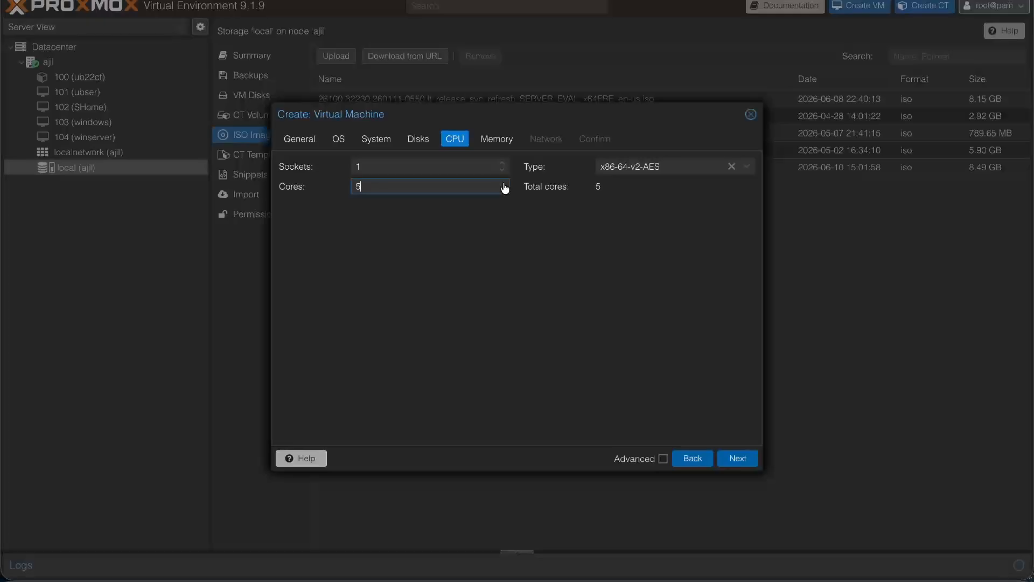
{"action": "left_click", "coordinate": [505, 189]}
{"action": "left_click", "coordinate": [733, 459]}
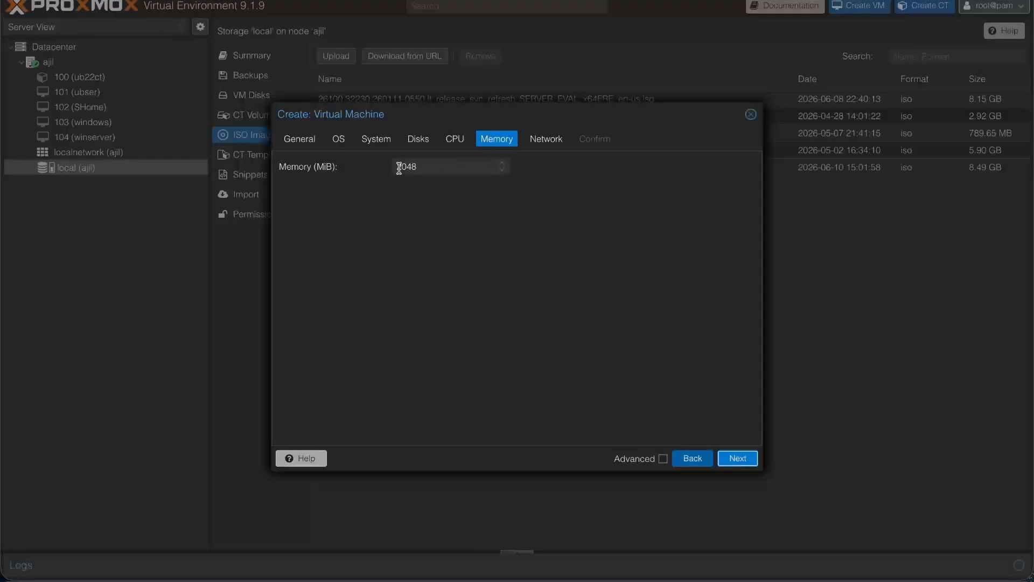
{"action": "left_click_drag", "start_coordinate": [418, 166], "coordinate": [388, 169]}
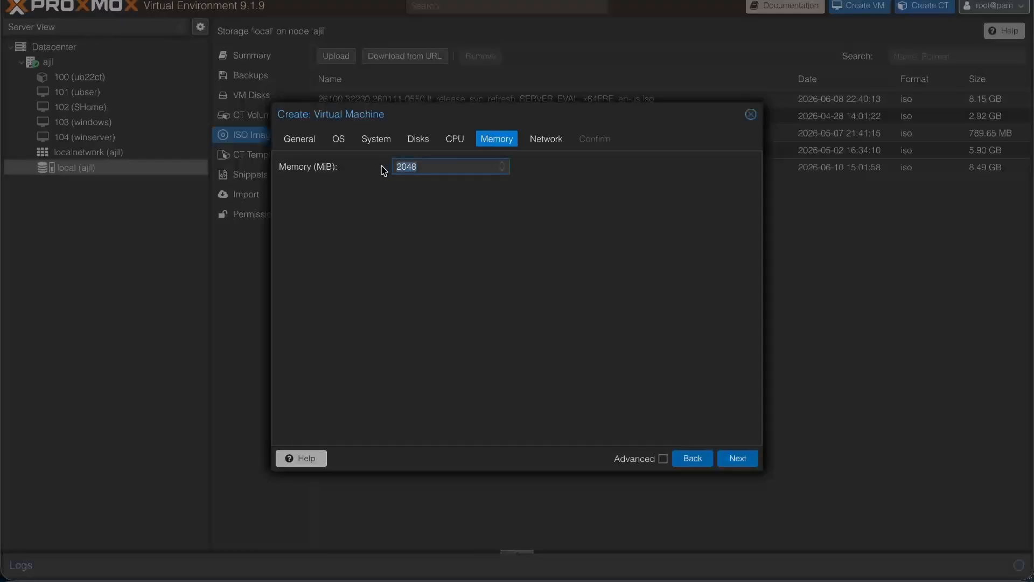
{"action": "type", "text": "4096"}
{"action": "left_click", "coordinate": [744, 462]}
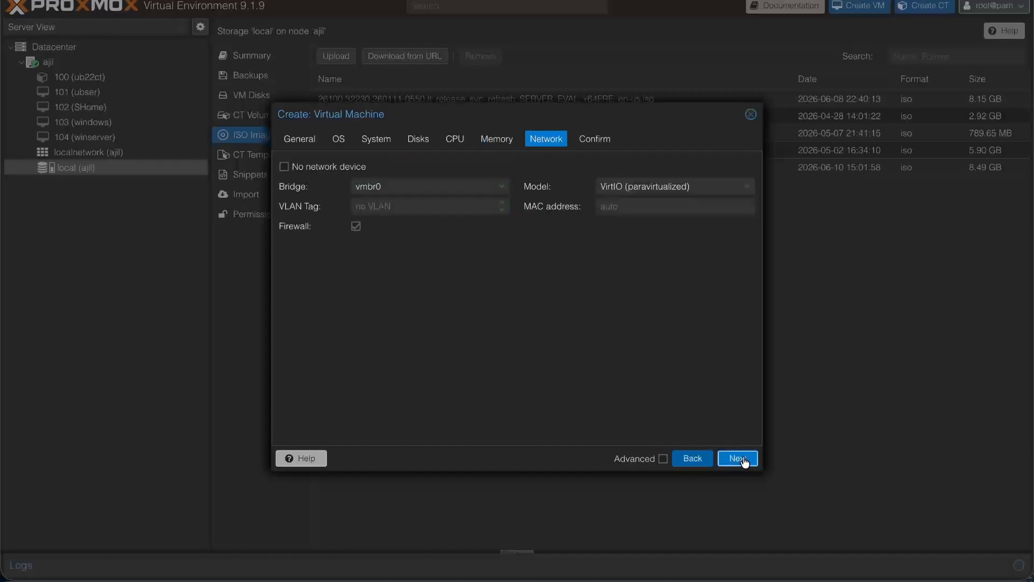
- Accept the default network settings on bridge vmbr0 and finish creating the virtual machine
{"action": "left_click", "coordinate": [744, 461]}
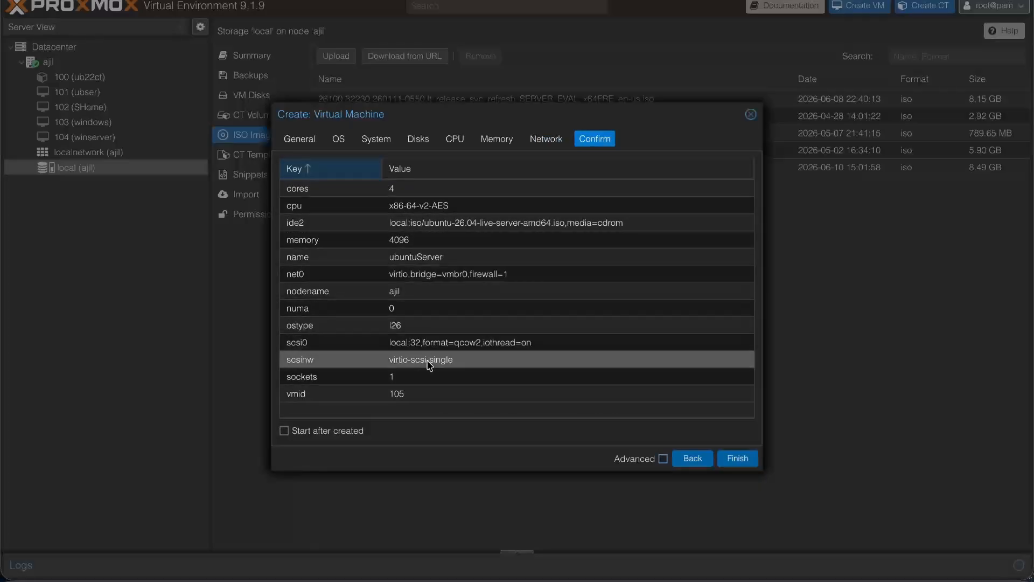
{"action": "left_click", "coordinate": [735, 459]}
{"action": "left_click", "coordinate": [736, 459]}
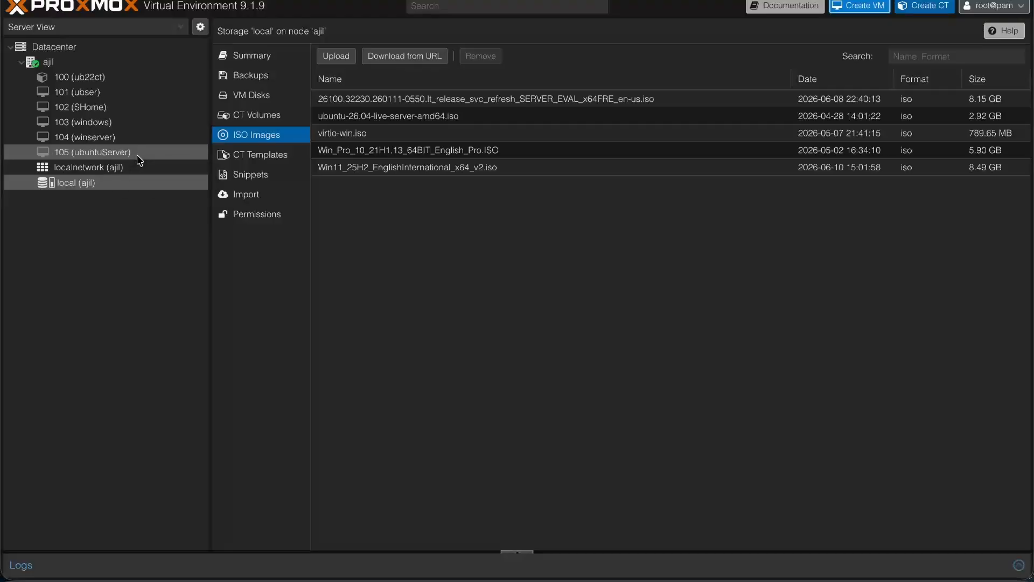
- Start the ubuntuServer virtual machine from its console and boot the Try or Install Ubuntu Server entry
{"action": "left_click", "coordinate": [138, 156]}
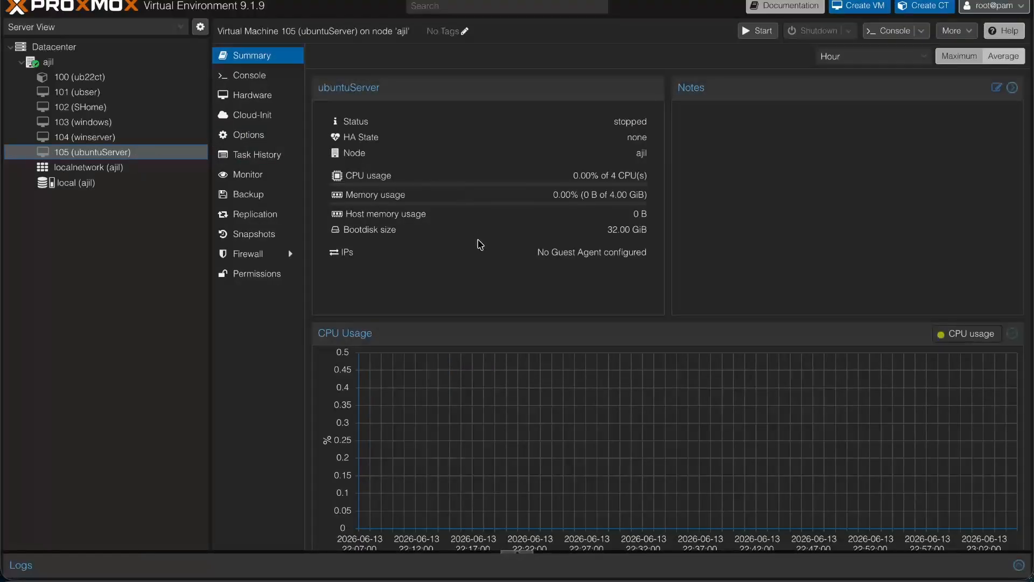
{"action": "left_click", "coordinate": [230, 79]}
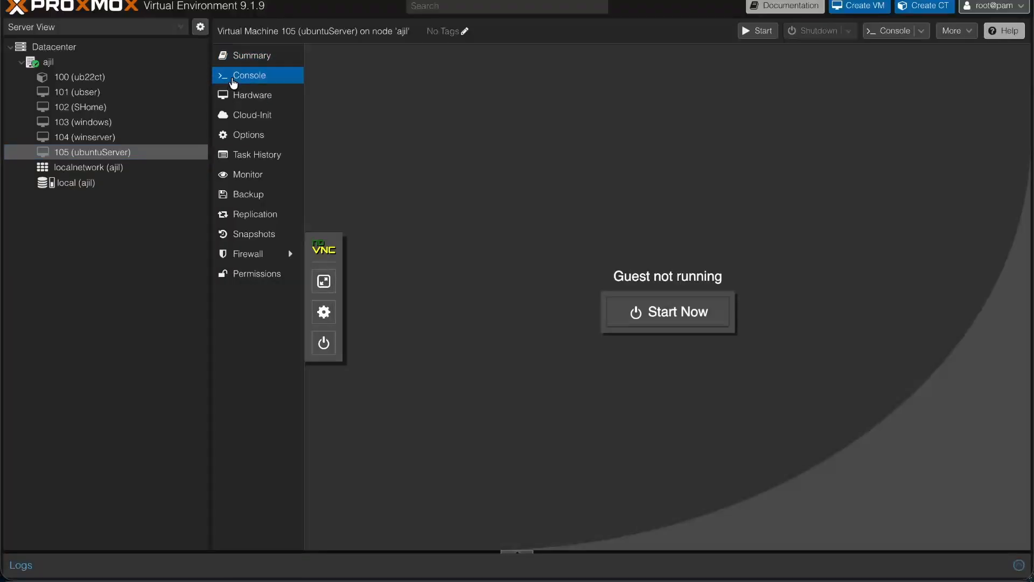
{"action": "left_click", "coordinate": [670, 318]}
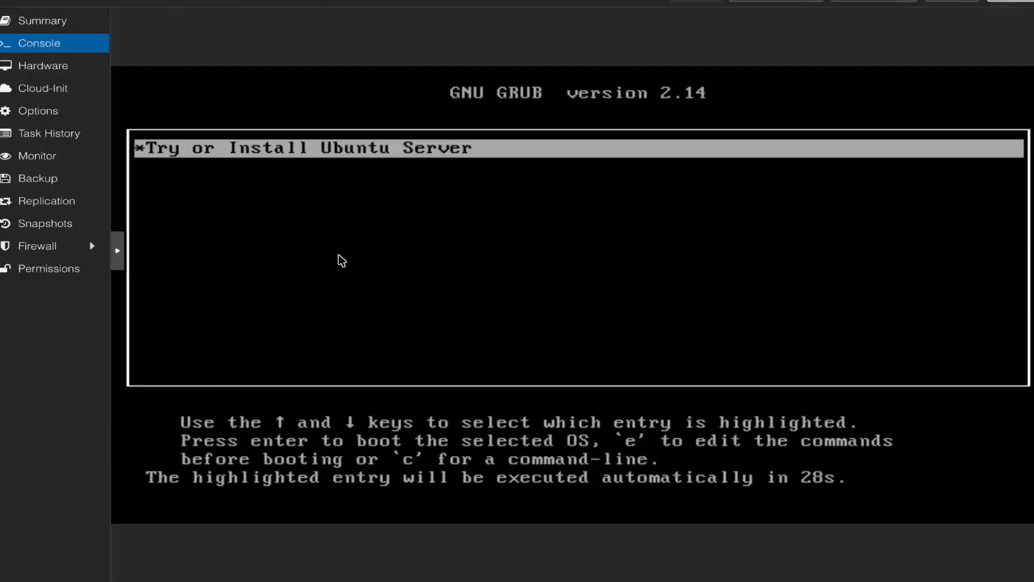
{"action": "key", "text": "Return"}
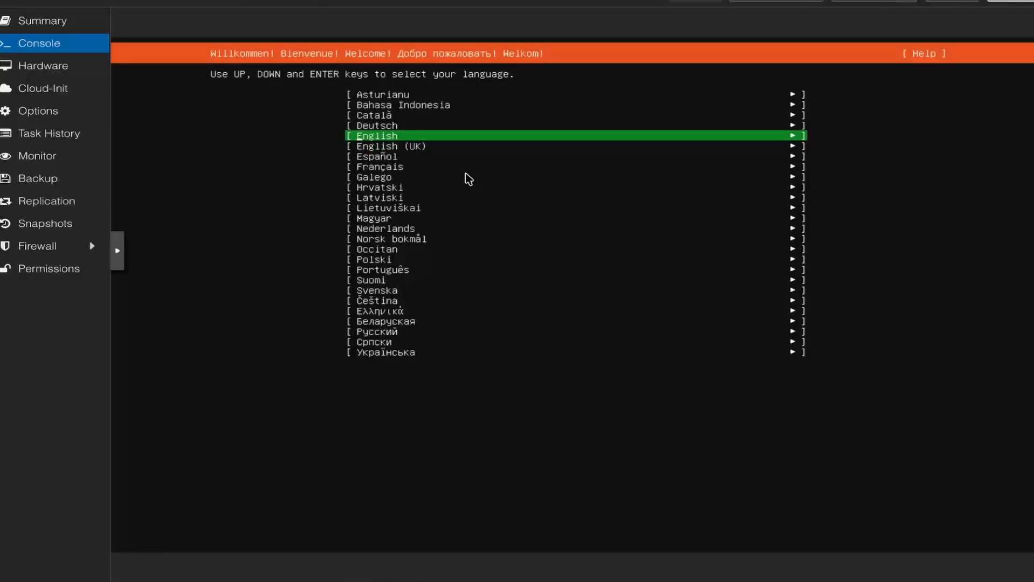
- Choose English as the installer language, the English (US) keyboard layout and the standard Ubuntu Server installation base
{"action": "key", "text": "Return"}
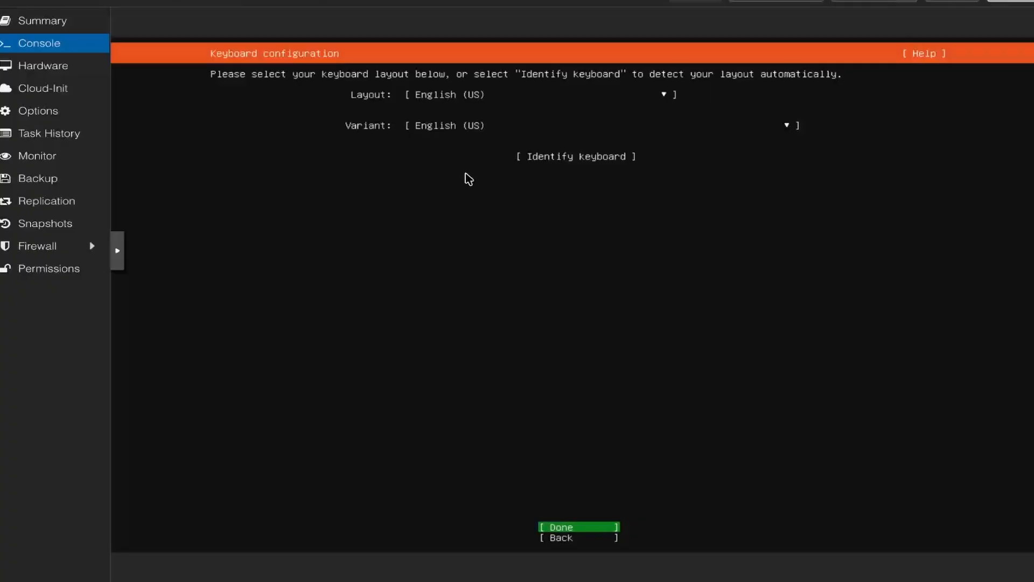
{"action": "key", "text": "Return"}
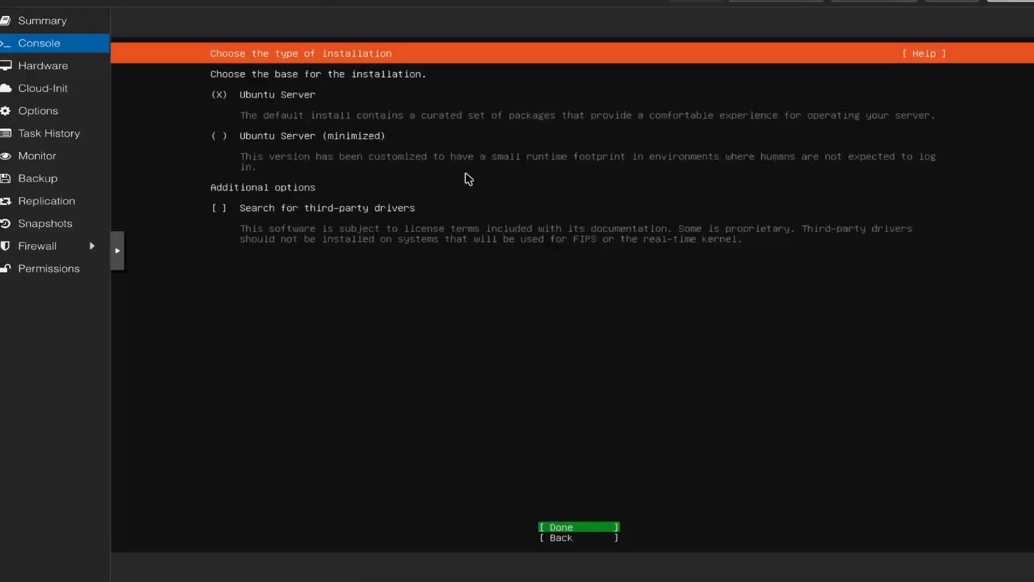
{"action": "key", "text": "Return"}
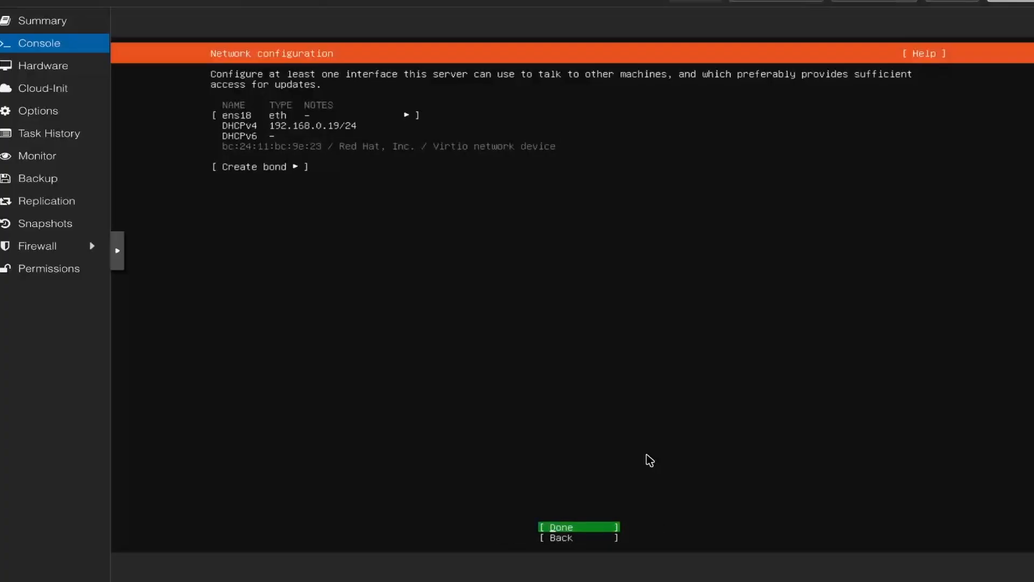
- Accept the installer's default network, proxy and Ubuntu archive mirror settings to reach the guided storage configuration
{"action": "key", "text": "Return"}
{"action": "key", "text": "Return"}
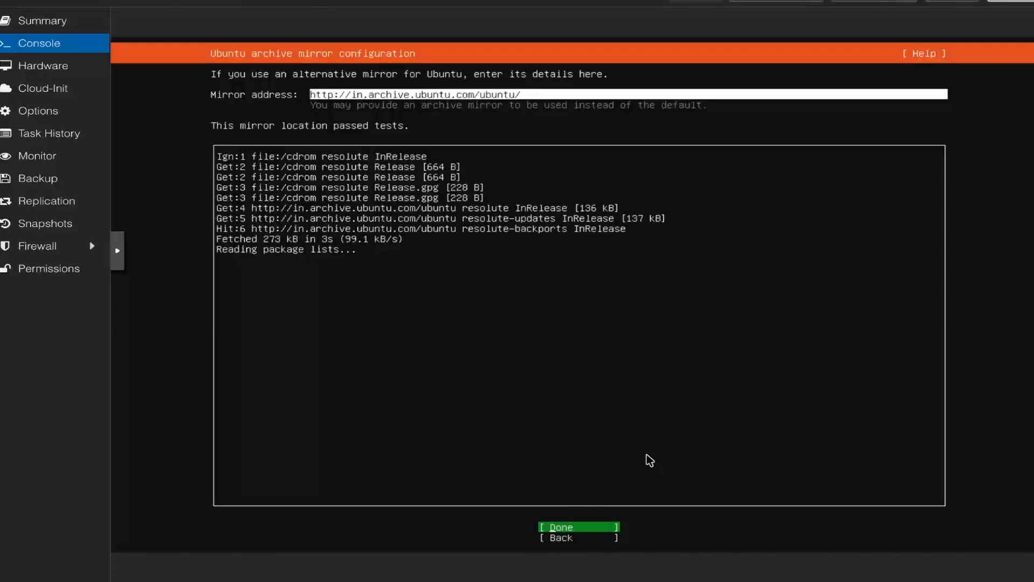
{"action": "key", "text": "Return"}
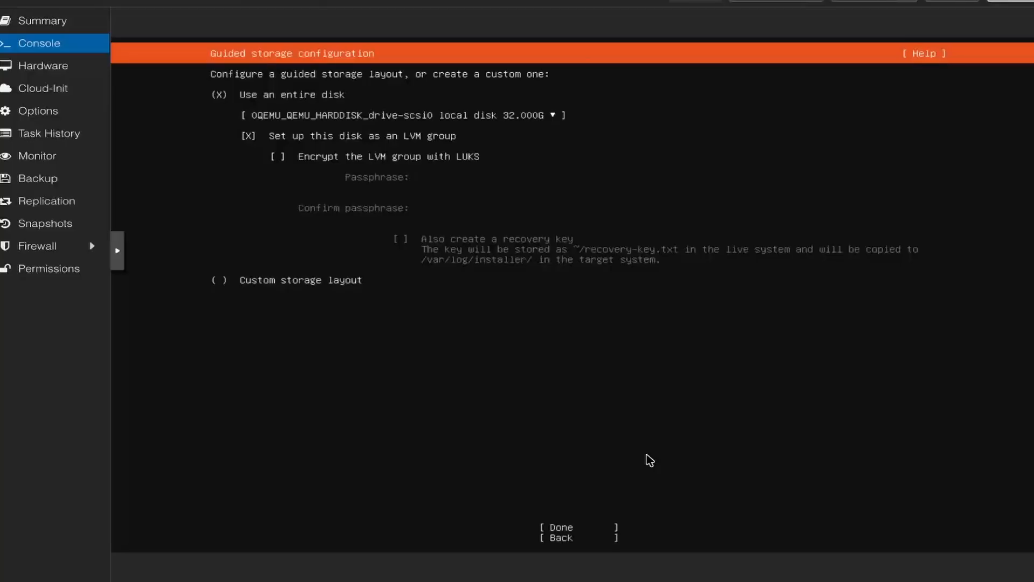
- Accept the guided storage layout using the entire disk as an LVM group and confirm the destructive action to start the installation
{"action": "key", "text": "Down"}
{"action": "key", "text": "Down"}
{"action": "key", "text": "Down"}
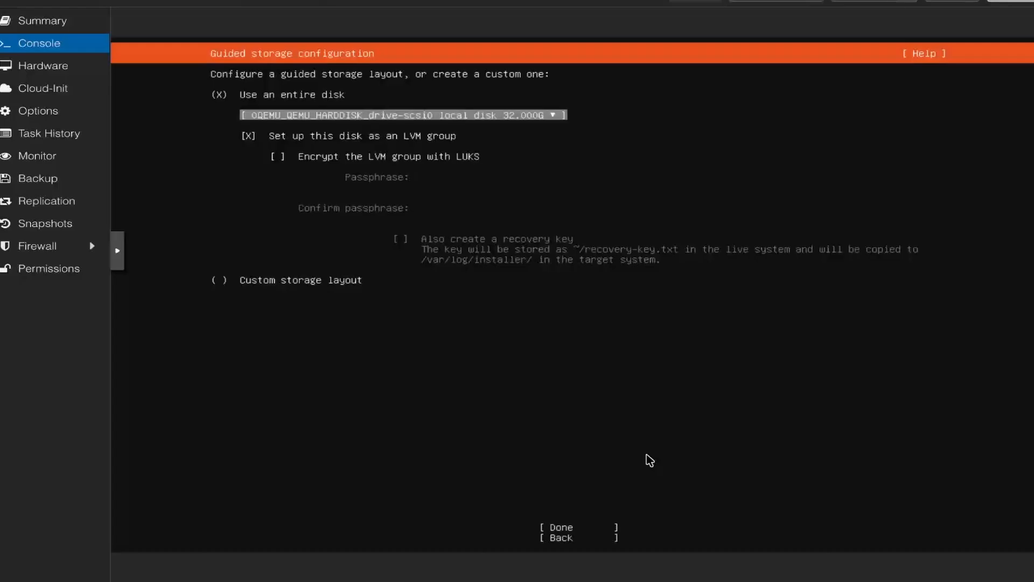
{"action": "key", "text": "Down"}
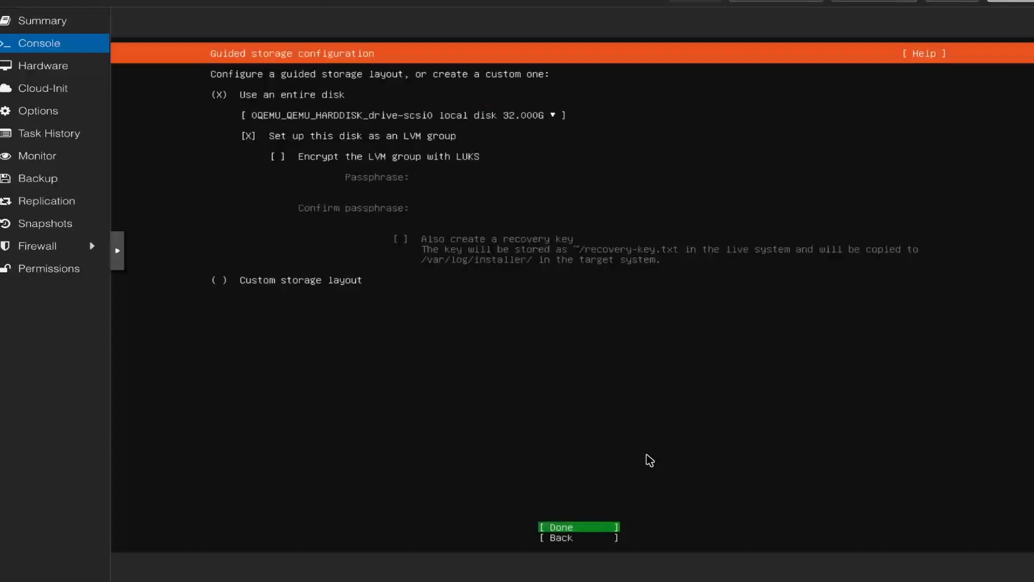
{"action": "key", "text": "Return"}
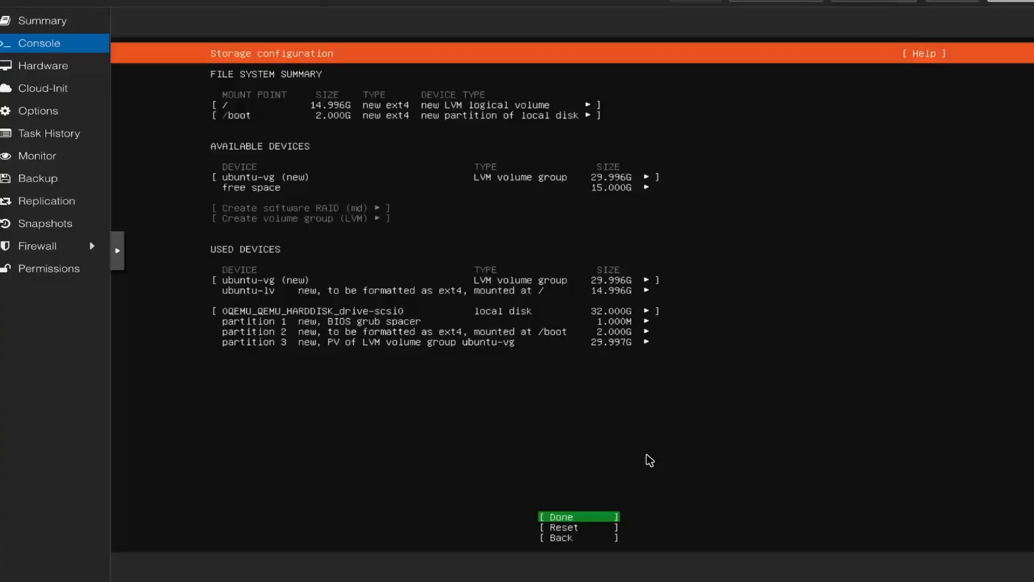
{"action": "key", "text": "Return"}
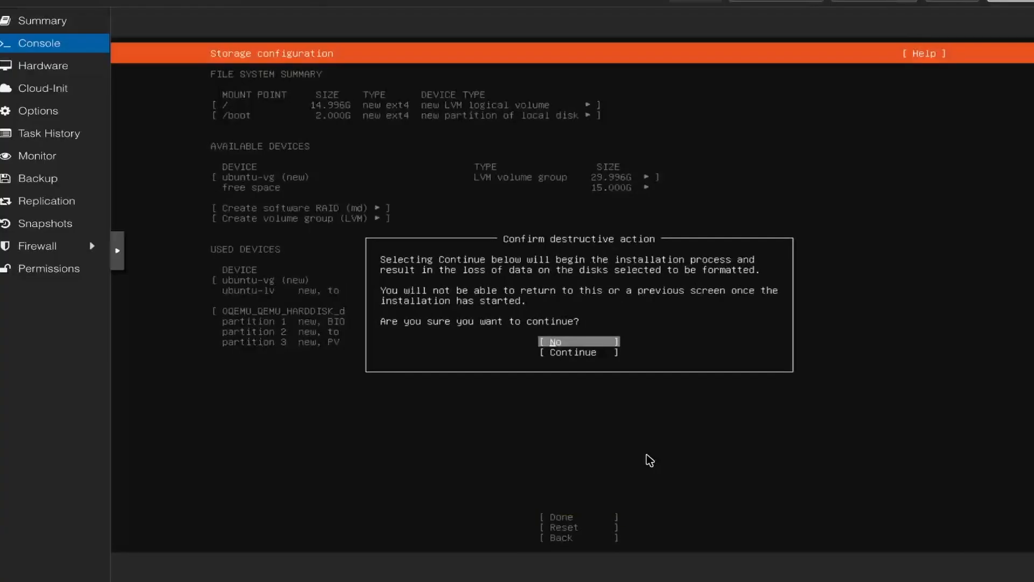
{"action": "key", "text": "Down"}
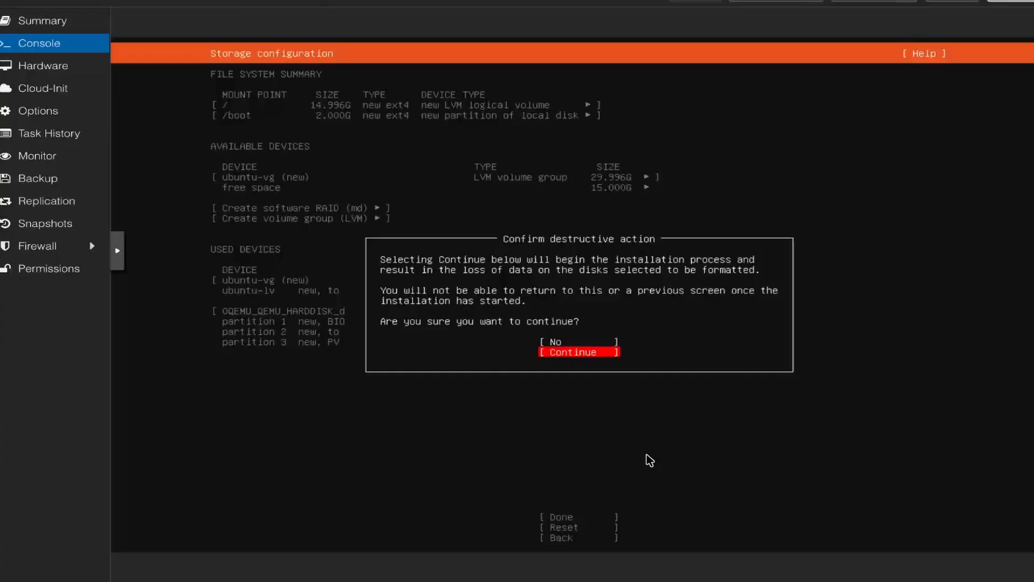
{"action": "key", "text": "Return"}
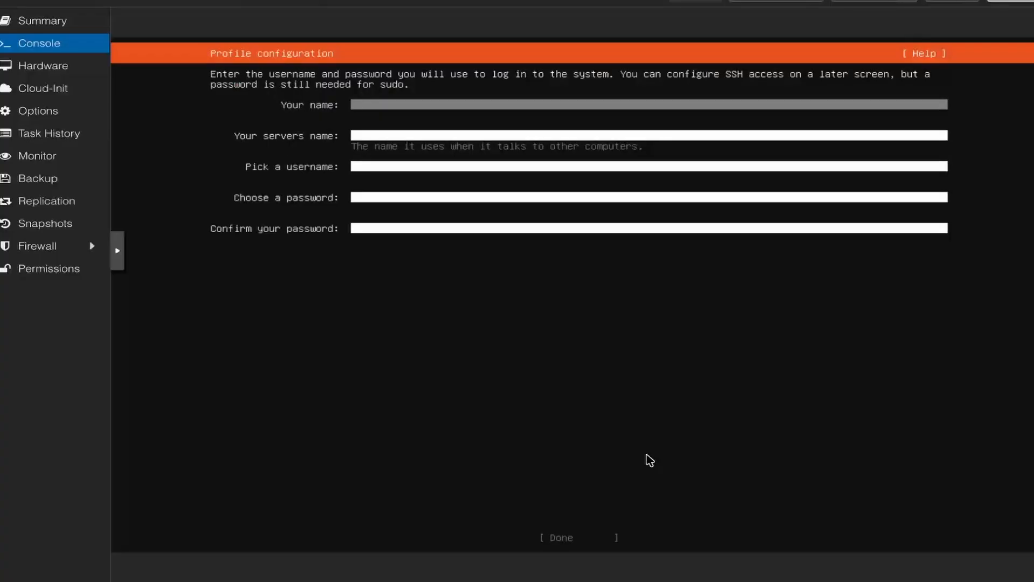
- Fill in the installer profile with the user's name, the server name ubuntu_server and the account username
{"action": "type", "text": "ajil"}
{"action": "key", "text": "Tab"}
{"action": "type", "text": "u"}
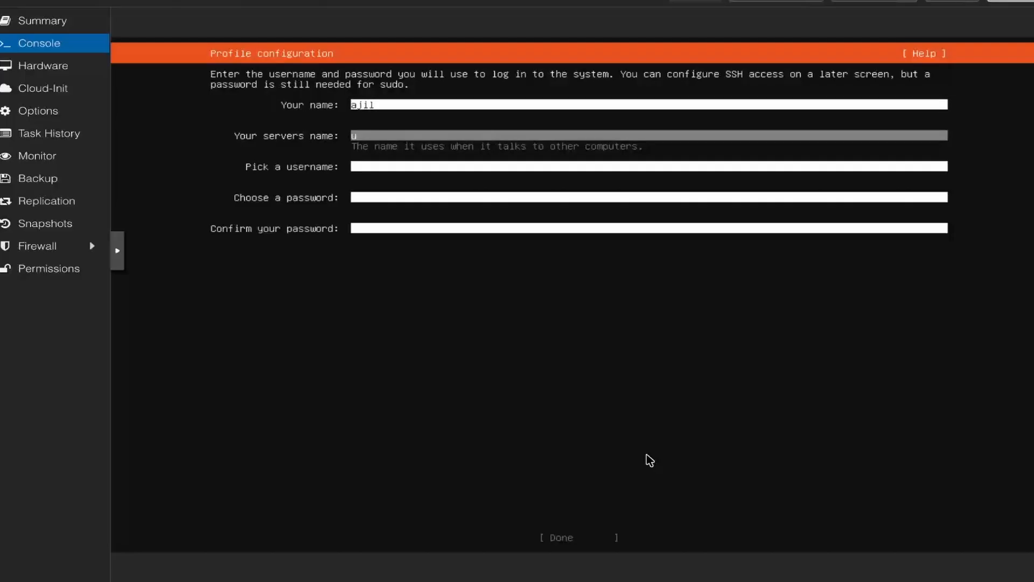
{"action": "type", "text": "buntue"}
{"action": "key", "text": "BackSpace"}
{"action": "type", "text": "_server"}
{"action": "key", "text": "Tab"}
{"action": "type", "text": "ajil"}
{"action": "key", "text": "Tab"}
- Choose and confirm the account password, and submit the profile configuration
{"action": "type", "text": "********"}
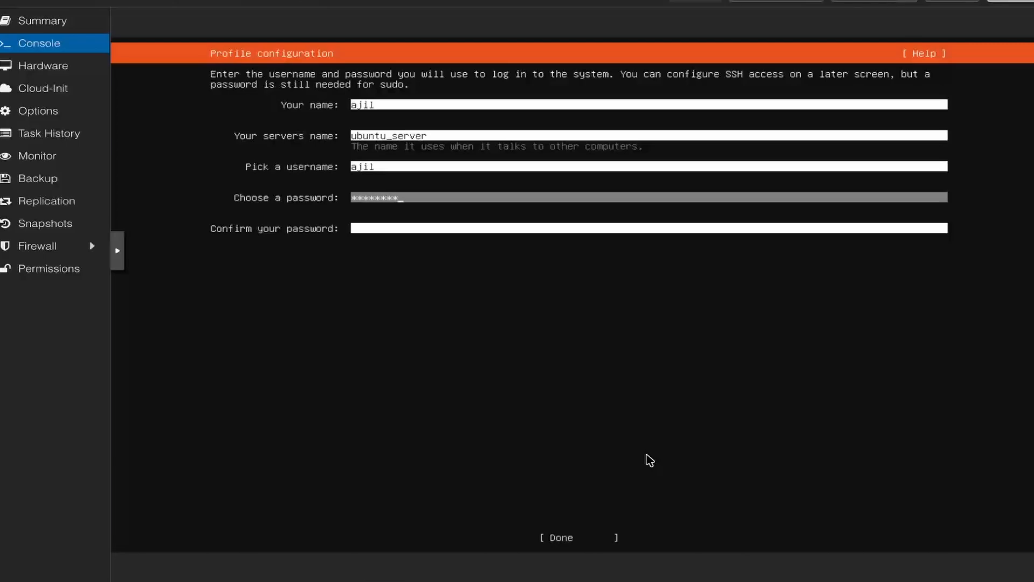
{"action": "key", "text": "Tab"}
{"action": "type", "text": "********"}
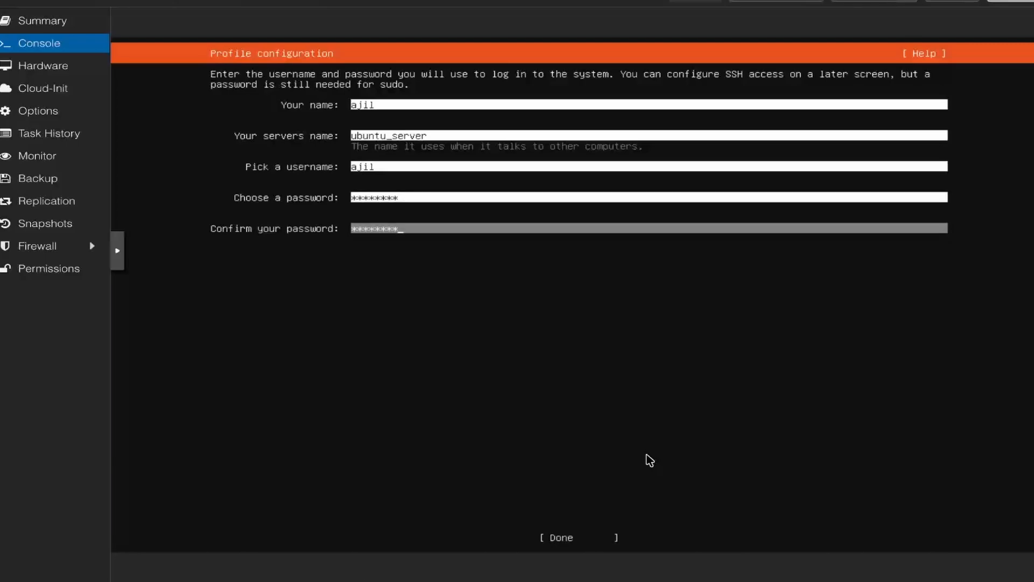
{"action": "key", "text": "Tab"}
{"action": "key", "text": "Return"}
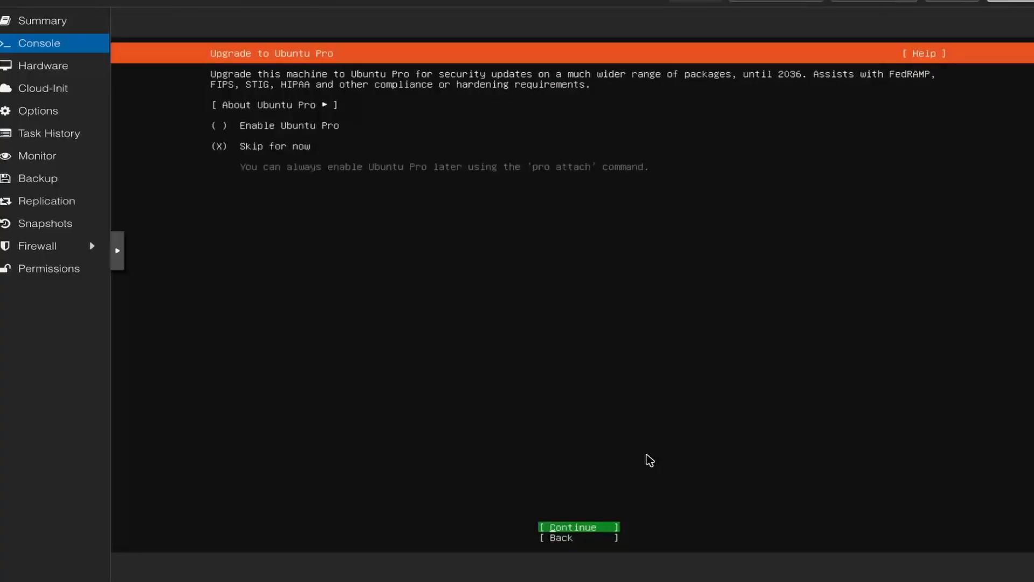
- Skip Ubuntu Pro and continue the installation without the OpenSSH server or any featured server snaps
{"action": "key", "text": "Return"}
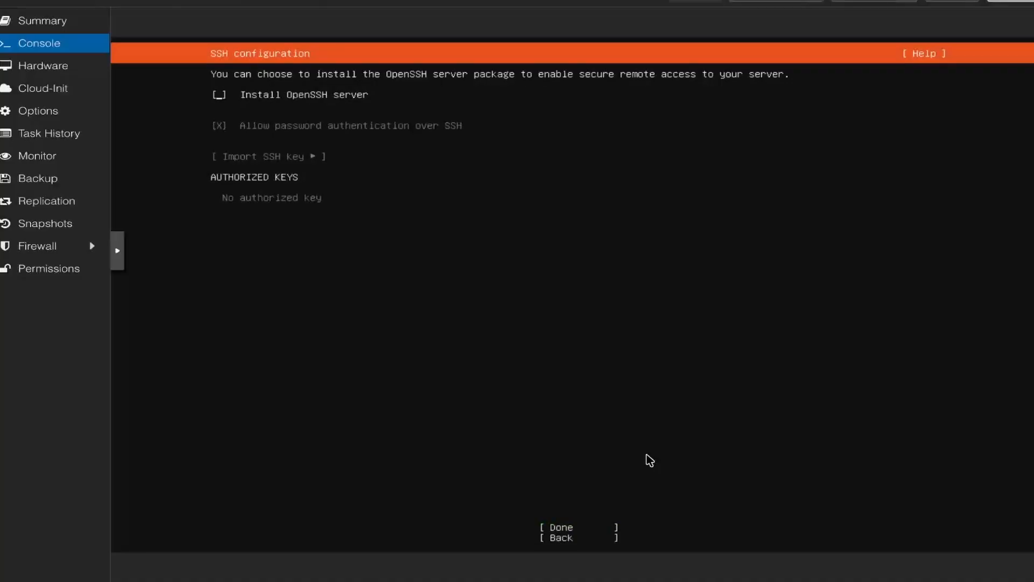
{"action": "key", "text": "space"}
{"action": "key", "text": "space"}
{"action": "key", "text": "Tab"}
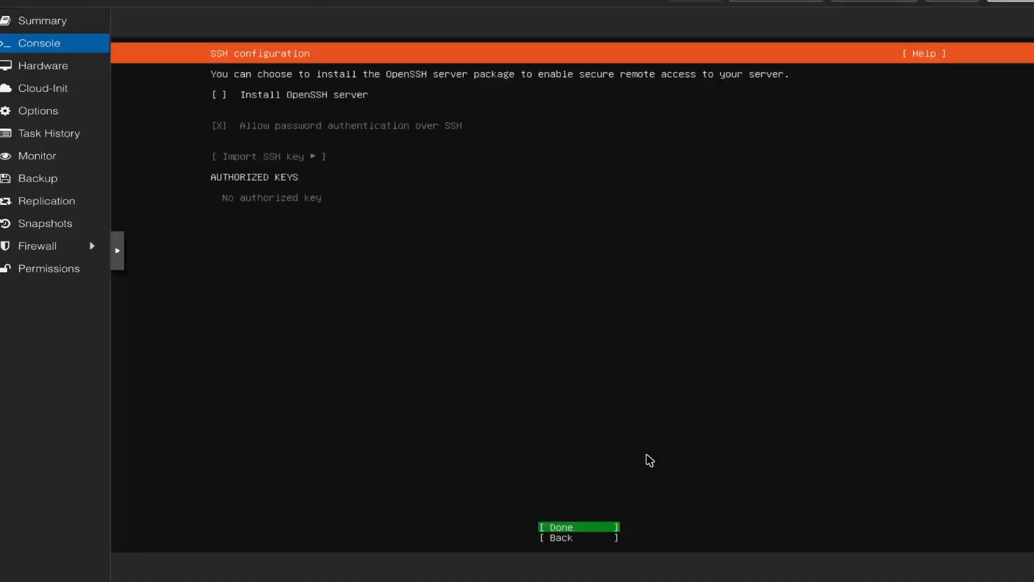
{"action": "key", "text": "Return"}
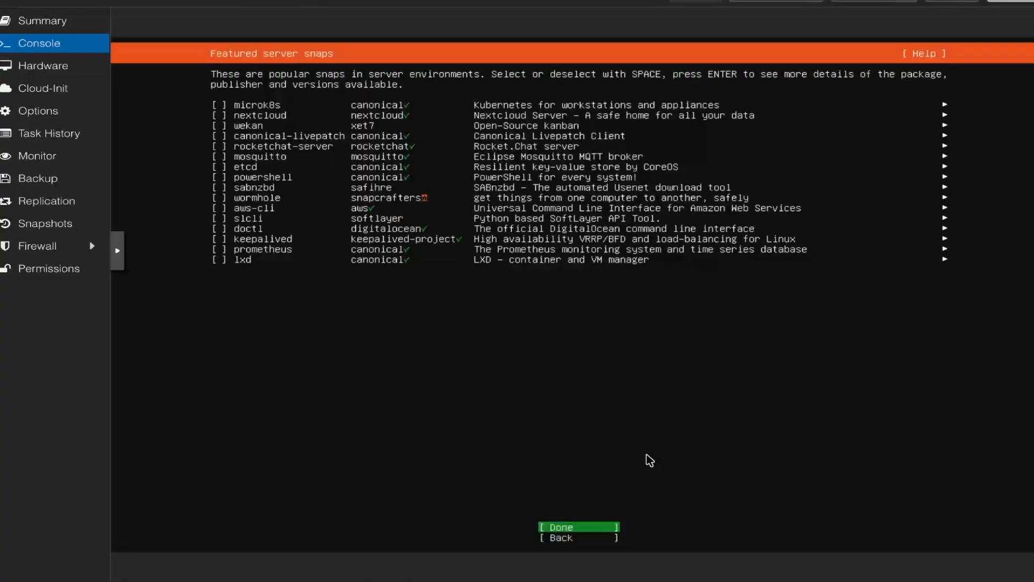
{"action": "key", "text": "Return"}
{"action": "key", "text": "Tab"}
{"action": "key", "text": "Return"}
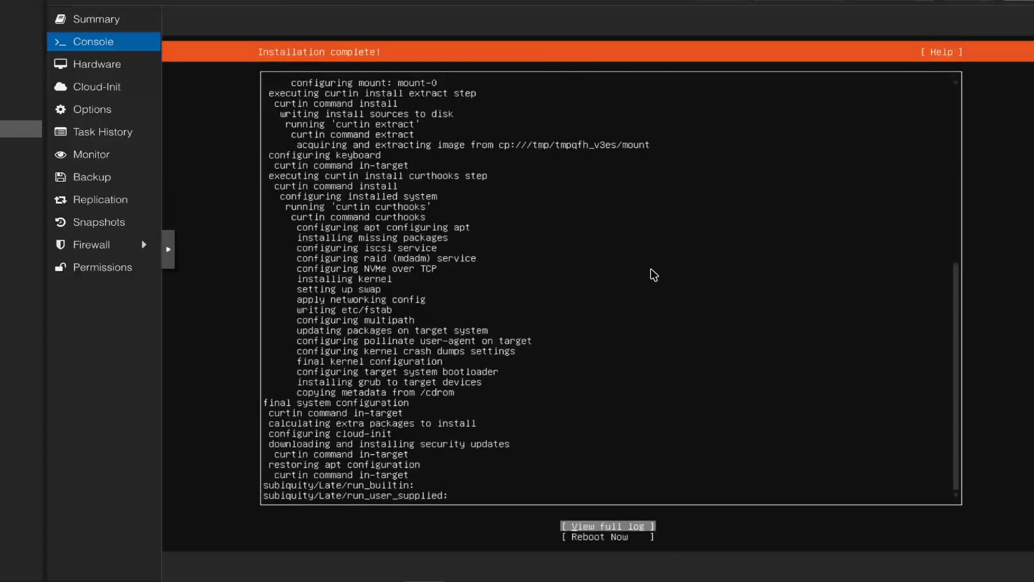
- Reboot into the installed Ubuntu Server and log in at the console with the account's username and password
{"action": "key", "text": "Down"}
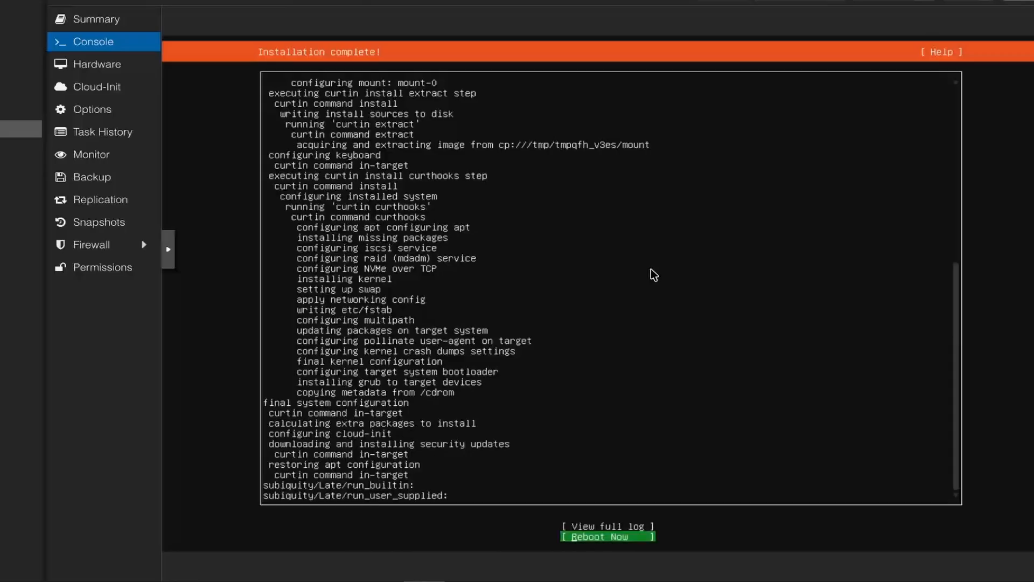
{"action": "key", "text": "Return"}
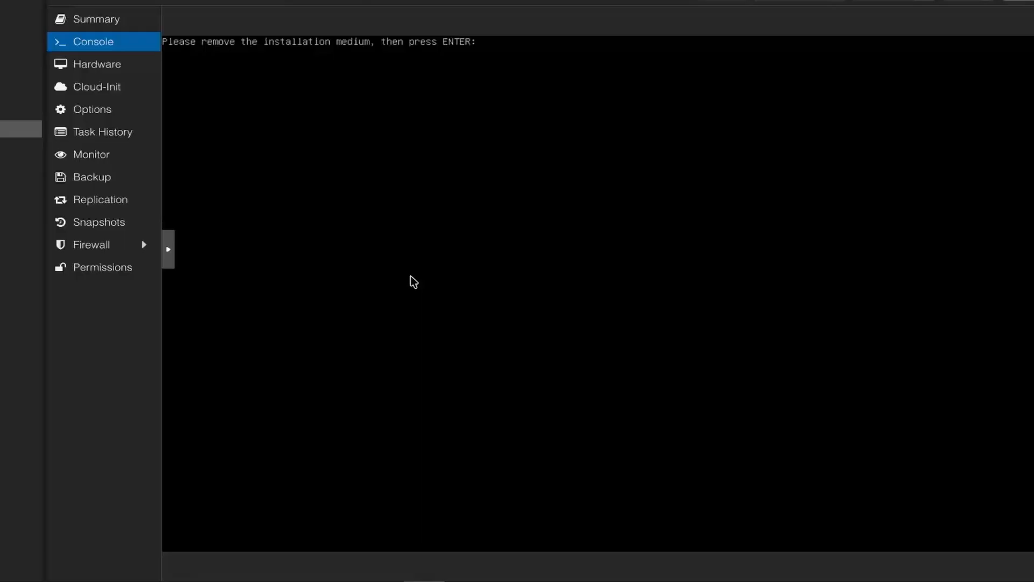
{"action": "key", "text": "Return"}
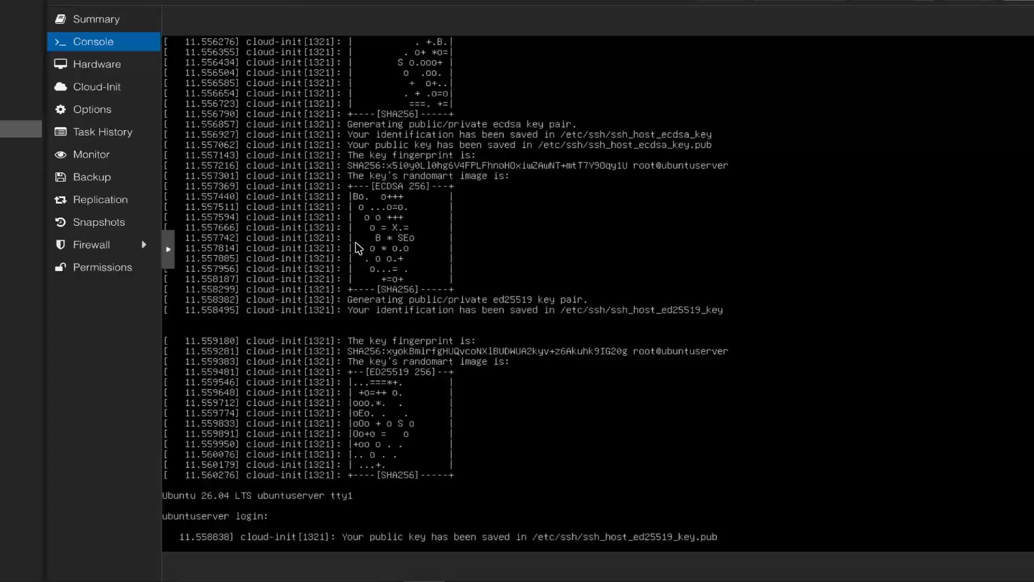
{"action": "type", "text": "ajil"}
{"action": "key", "text": "Return"}
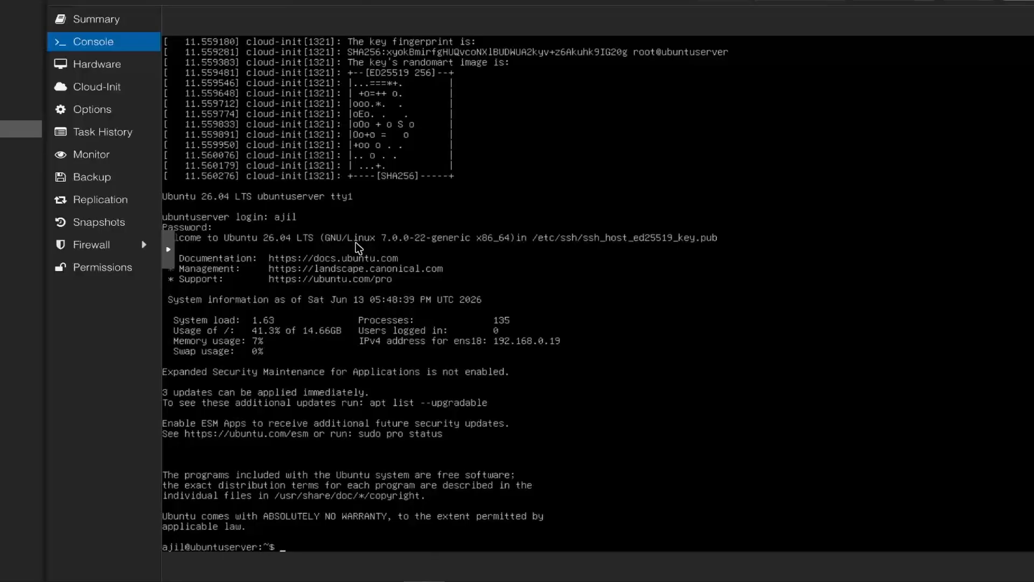
- Check the logged-in user with whoami and display the OS details with sudo cat /etc/os-release, entering the sudo password
{"action": "type", "text": "whoami"}
{"action": "key", "text": "Return"}
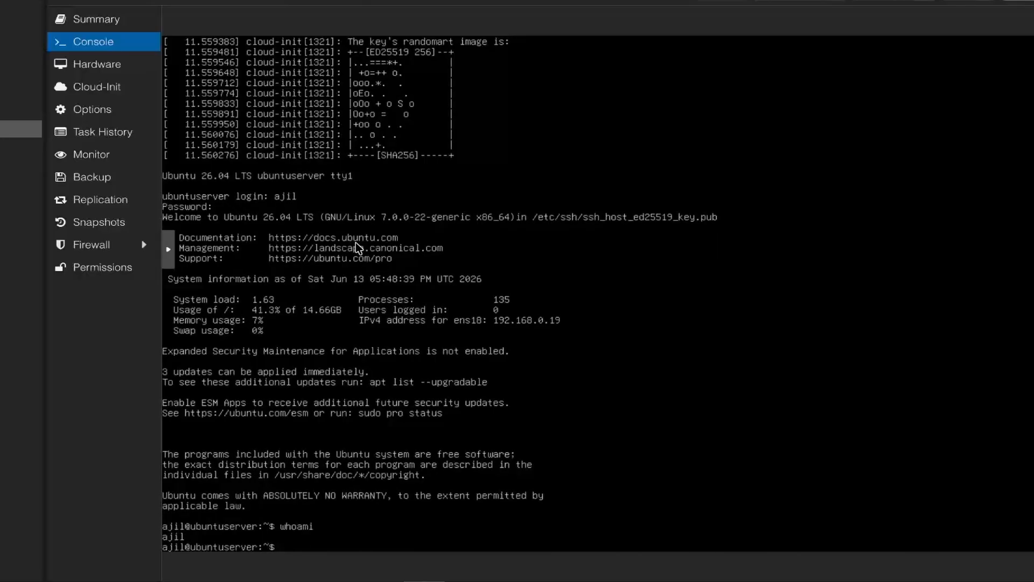
{"action": "type", "text": "sudo /"}
{"action": "key", "text": "BackSpace"}
{"action": "type", "text": "cat /etc/os-release"}
{"action": "key", "text": "Return"}
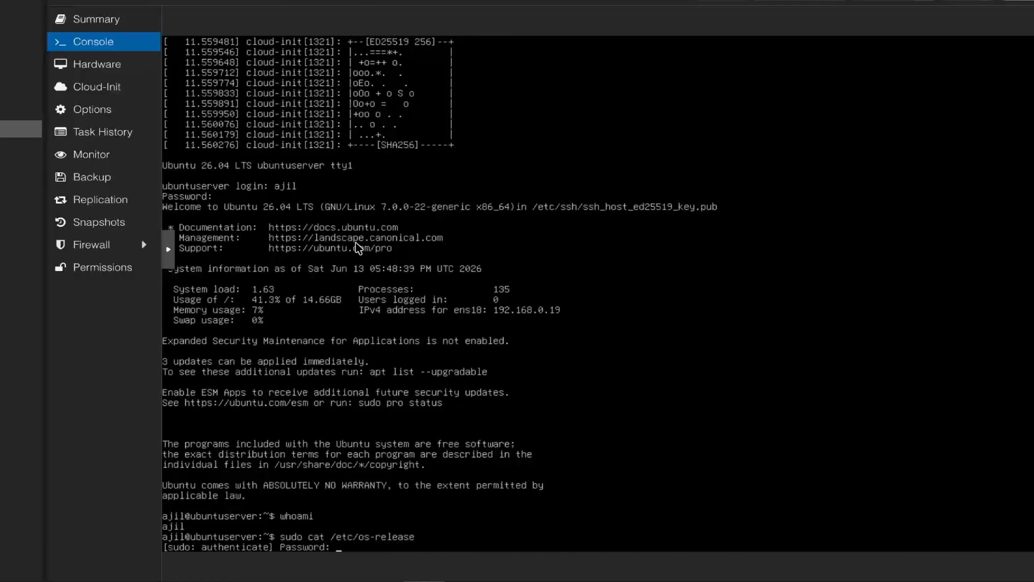
{"action": "type", "text": "*******"}
{"action": "key", "text": "Return"}
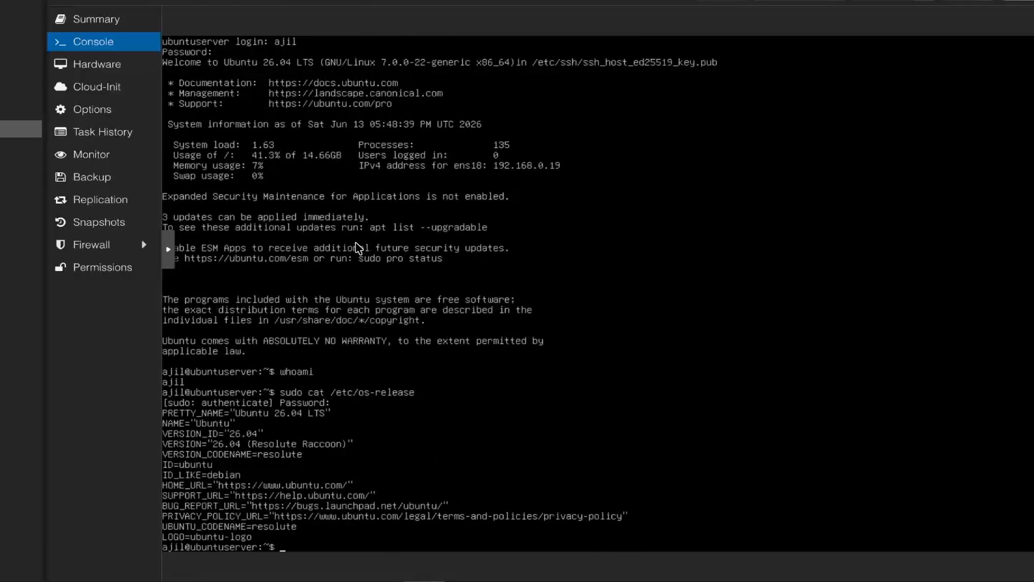